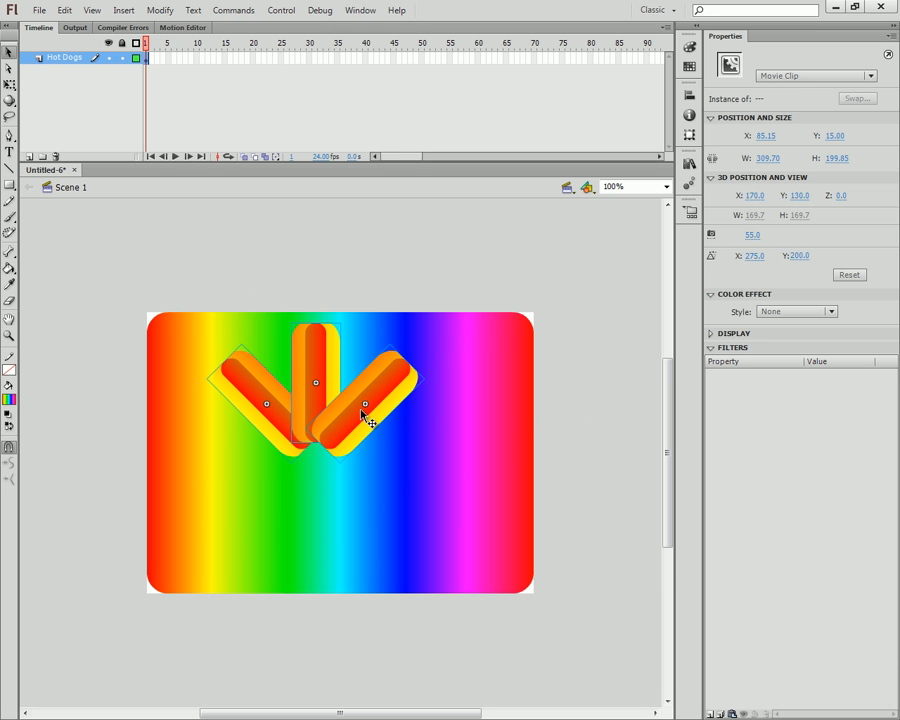
- Inspect the properties of the middle hot dog and the rainbow background shape, and clear the selection
click(584, 412)
click(341, 410)
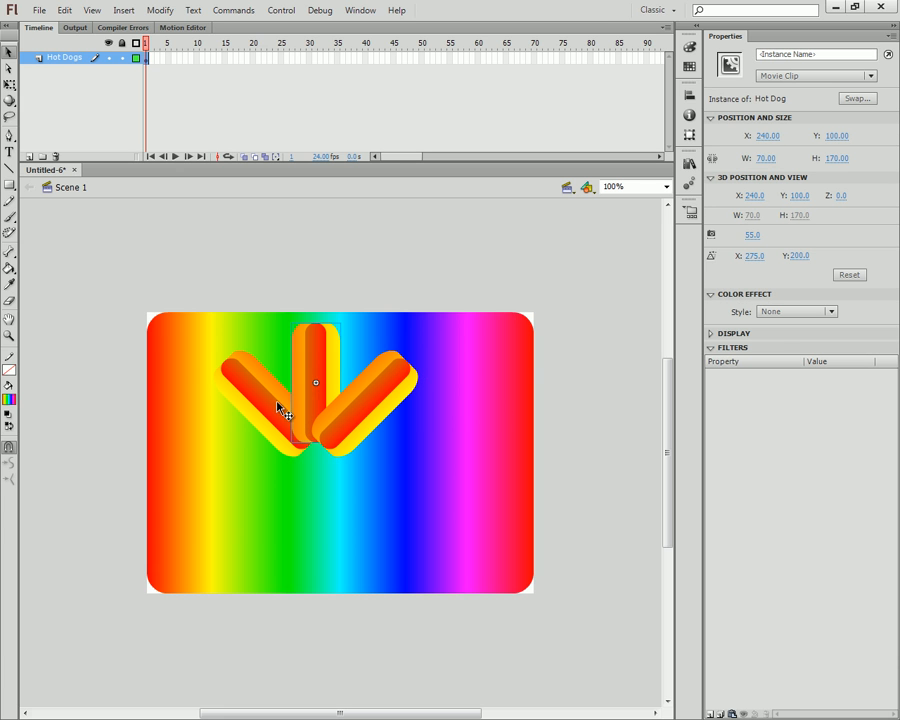
click(484, 442)
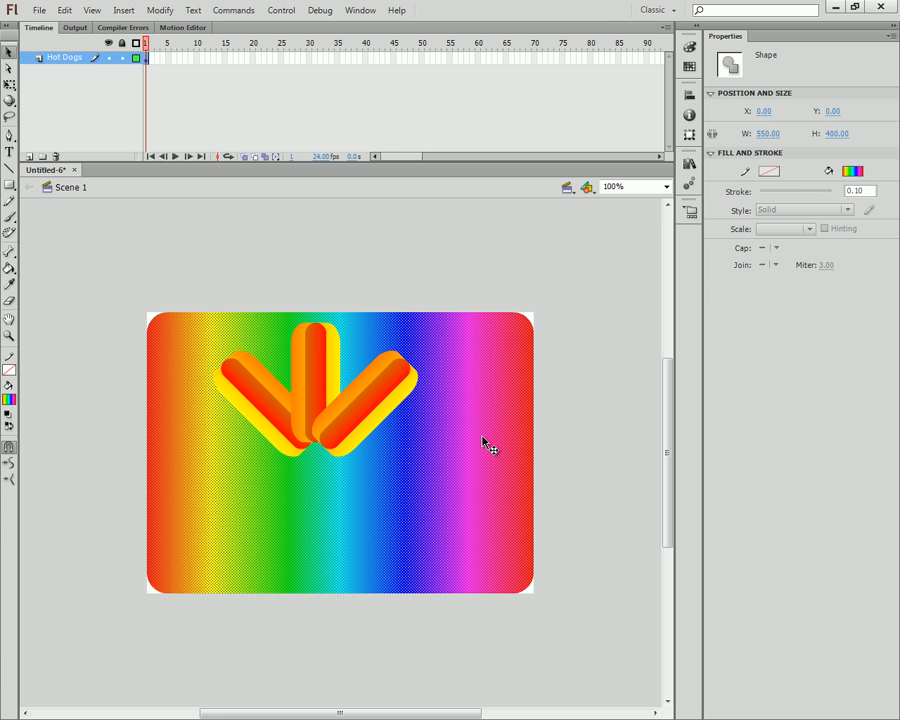
click(546, 532)
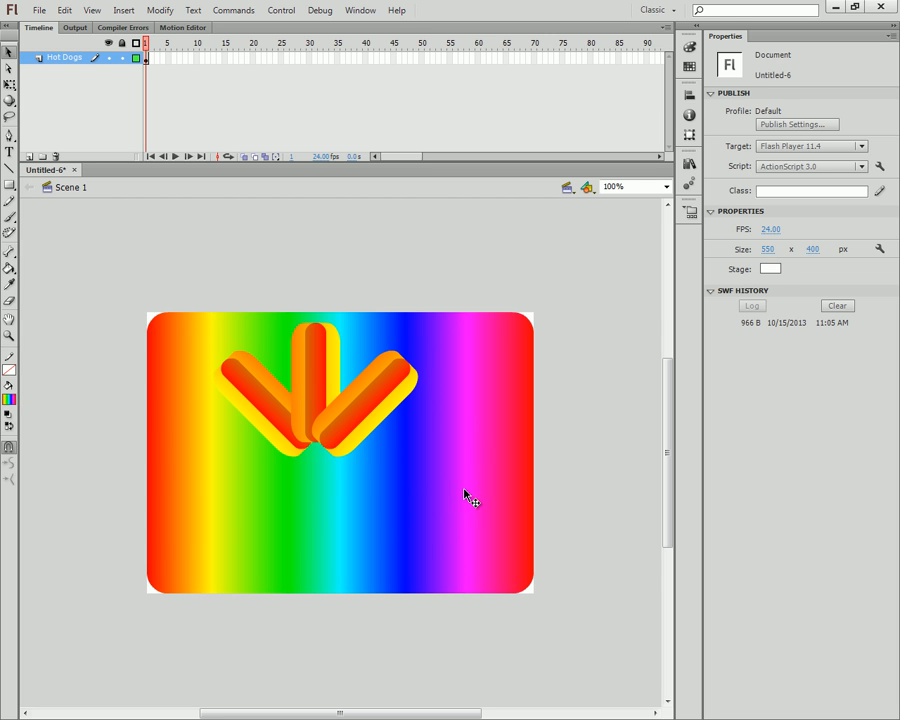
- Try moving the right-tilted hot dog to other places on the stage and undo each move
drag(356, 422, 441, 389)
key(ctrl+z)
key(ctrl+z)
drag(358, 422, 152, 585)
key(ctrl+z)
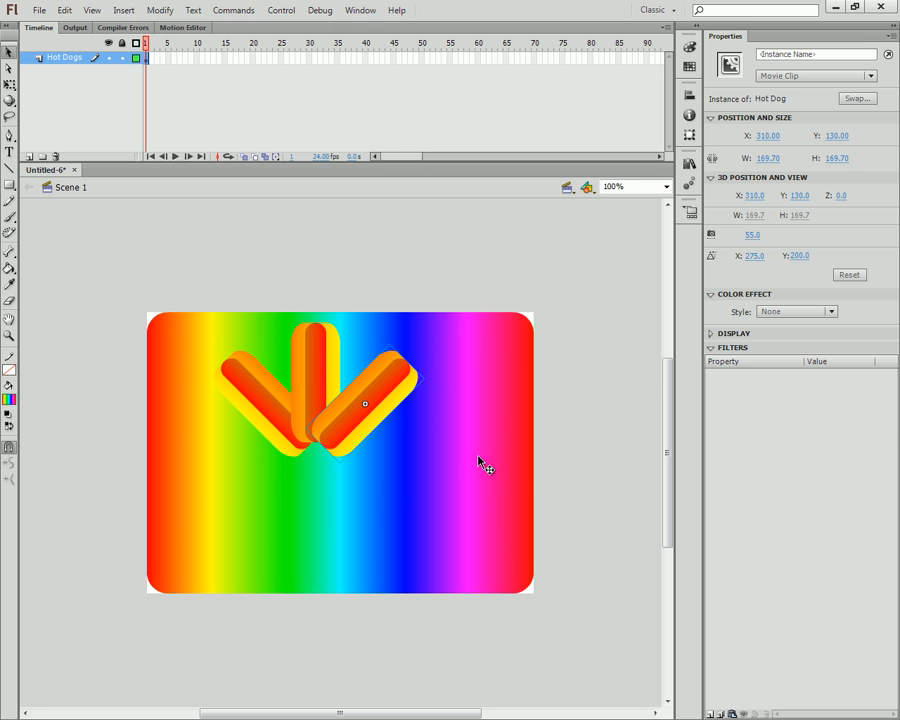
- Delete the rainbow background shape from the stage
click(335, 536)
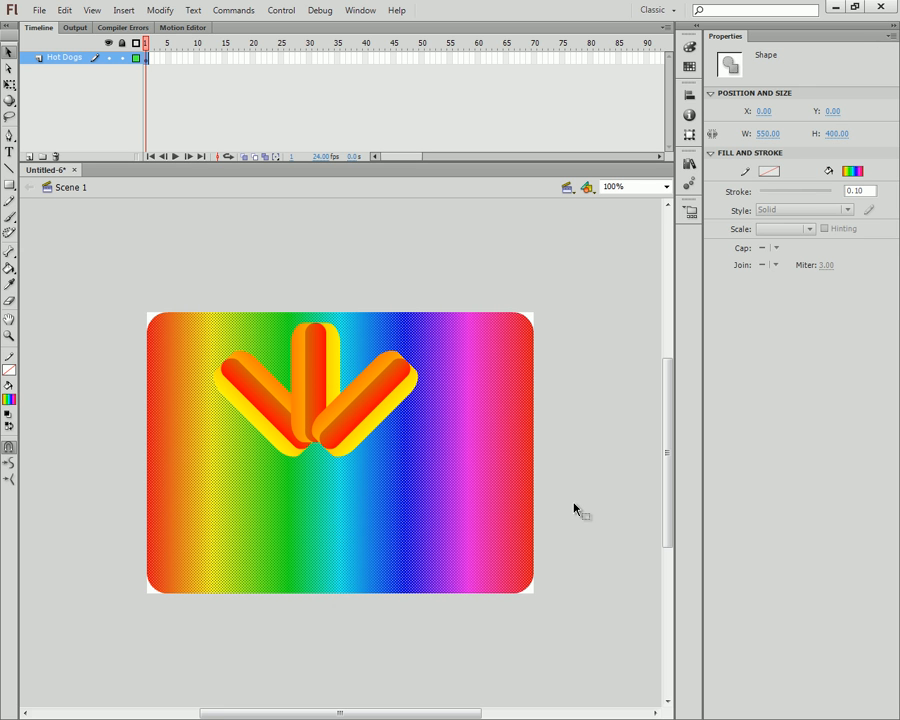
key(Delete)
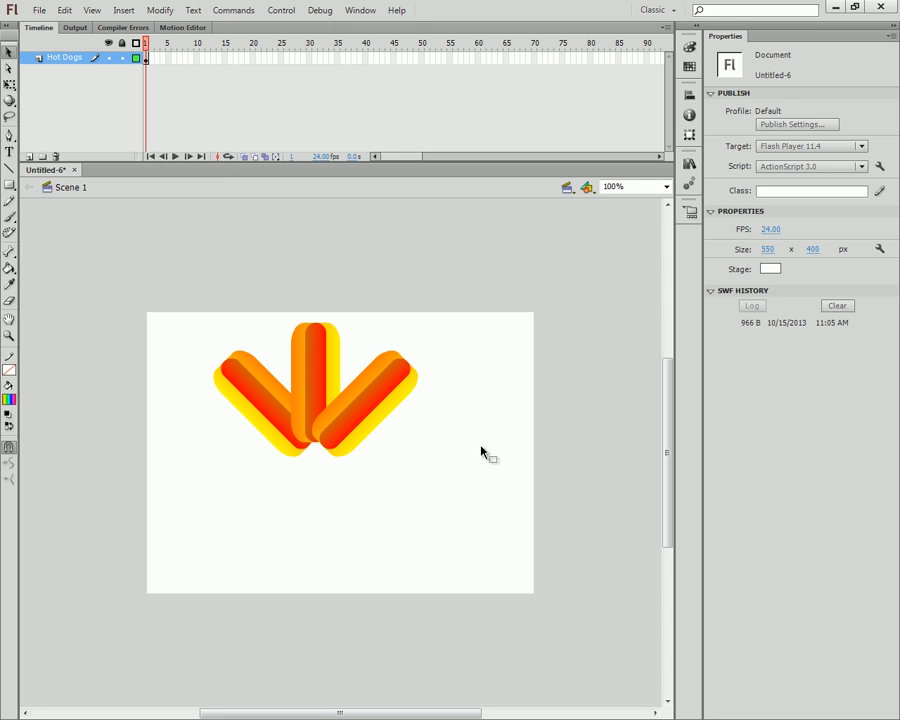
- Send the right-tilted hot dog one level backward so it sits behind the upright one
click(354, 406)
click(312, 405)
click(271, 440)
click(301, 388)
click(274, 410)
click(370, 414)
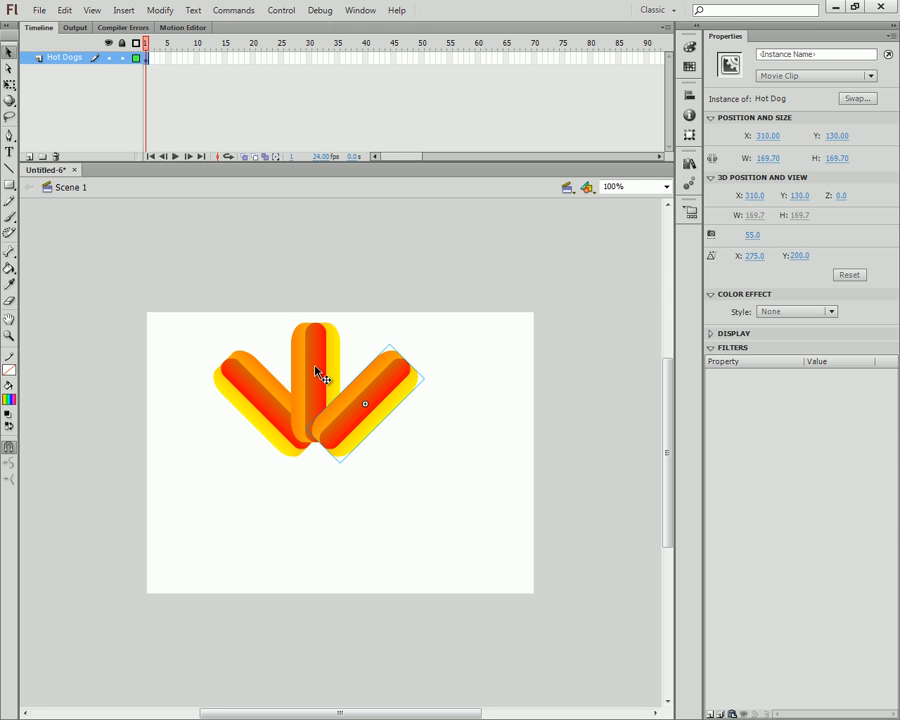
right_click(355, 425)
mouse_move(416, 432)
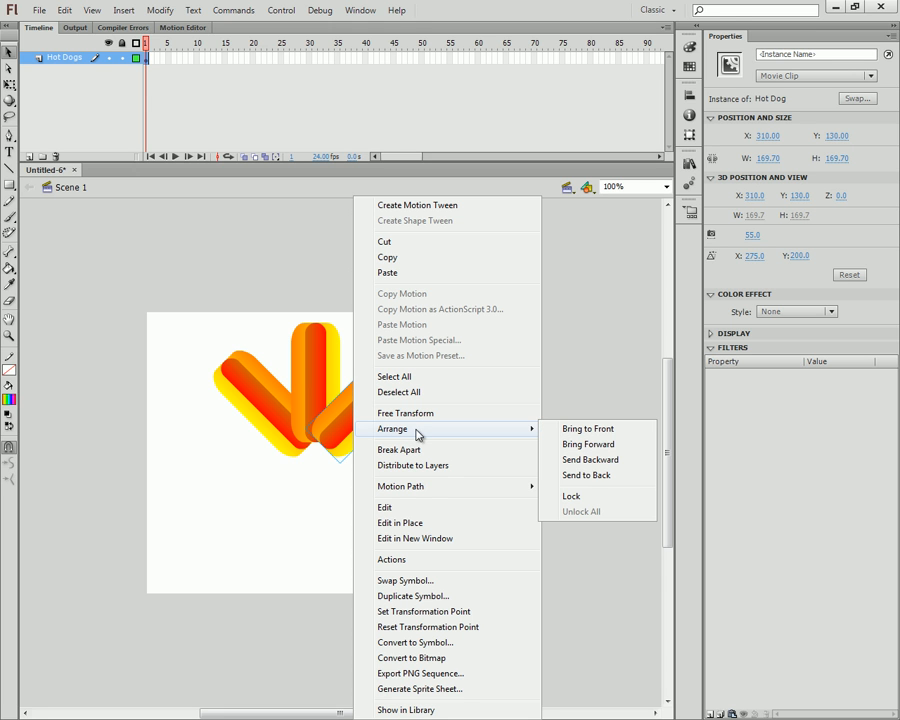
click(590, 460)
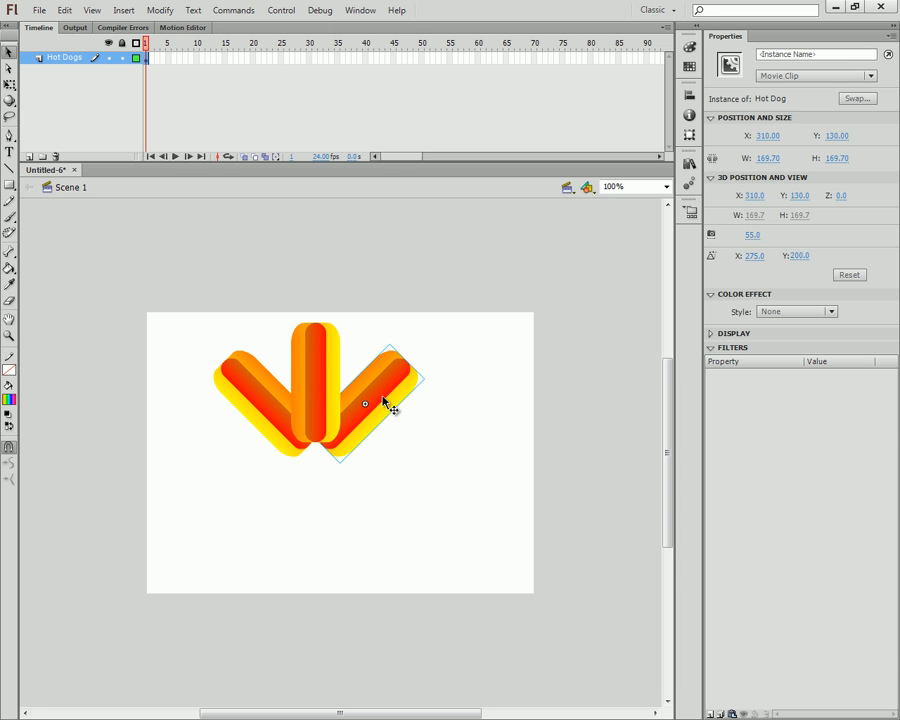
- Move the right-tilted hot dog to about X 205, Y 100 across the other two and send it backward again
drag(383, 400, 295, 392)
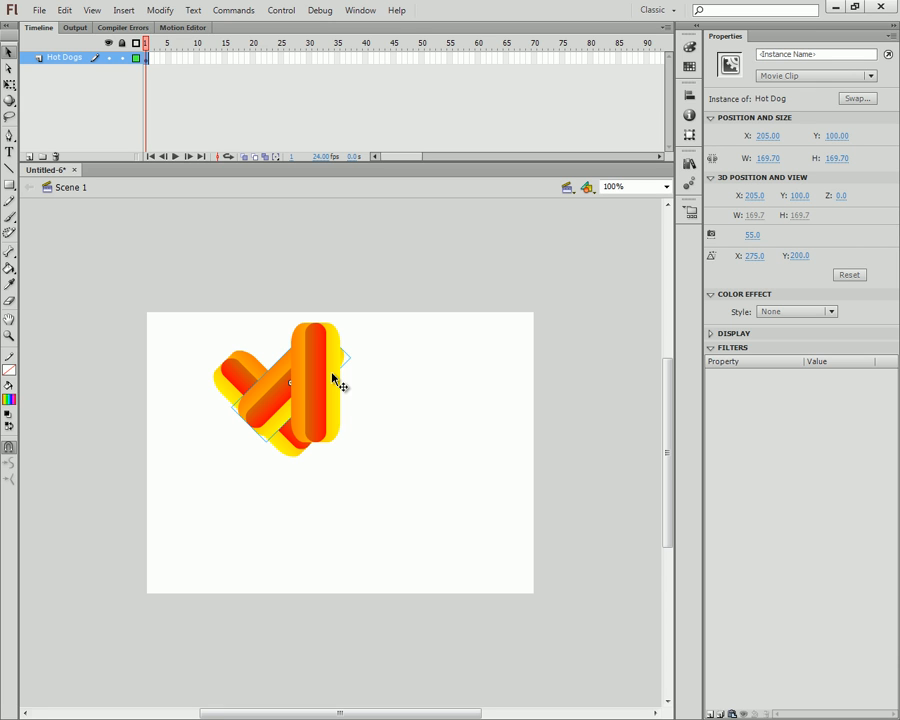
right_click(284, 395)
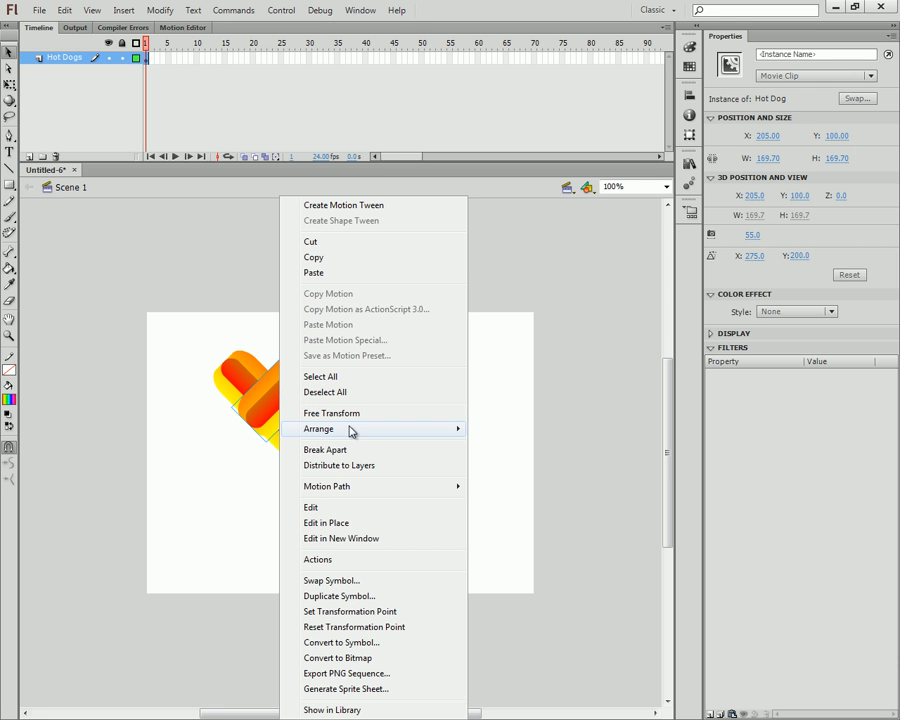
mouse_move(376, 429)
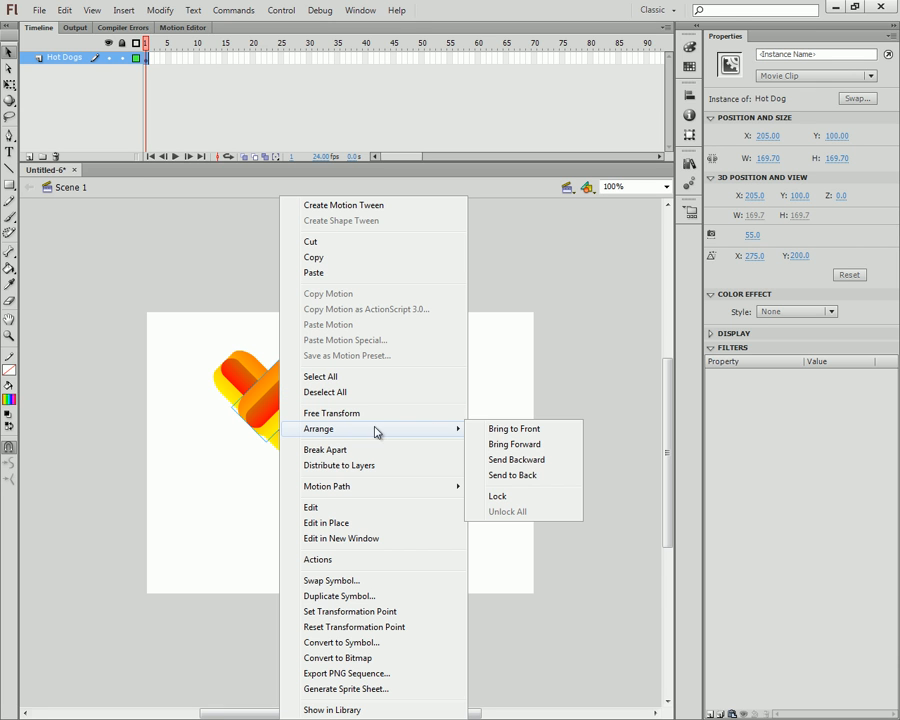
click(525, 465)
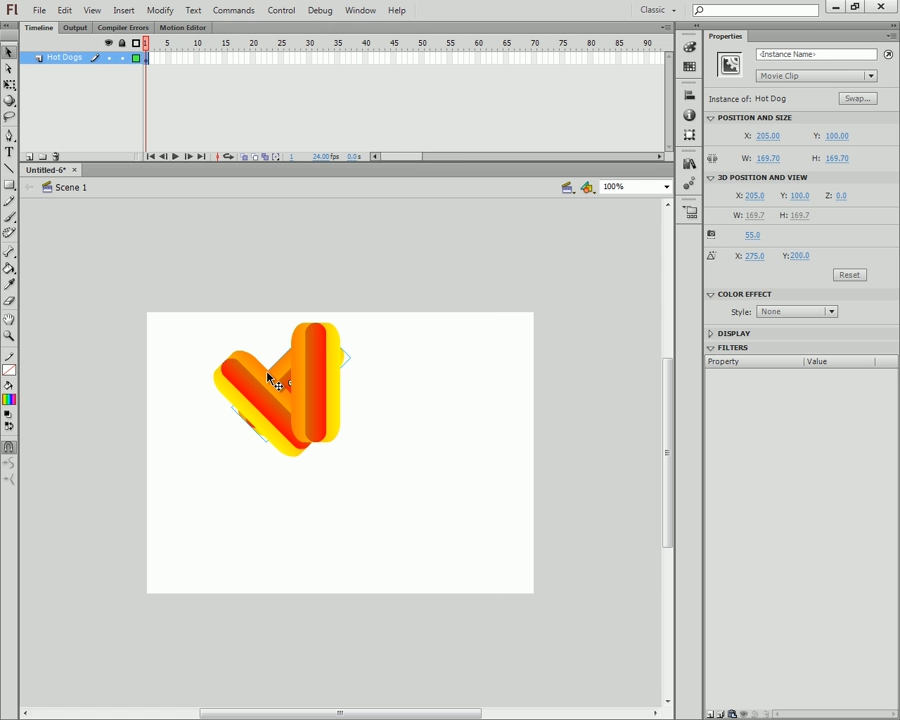
- Undo the right-tilted hot dog's move and both of its Send Backward changes
key(ctrl+z)
key(ctrl+z)
key(ctrl+z)
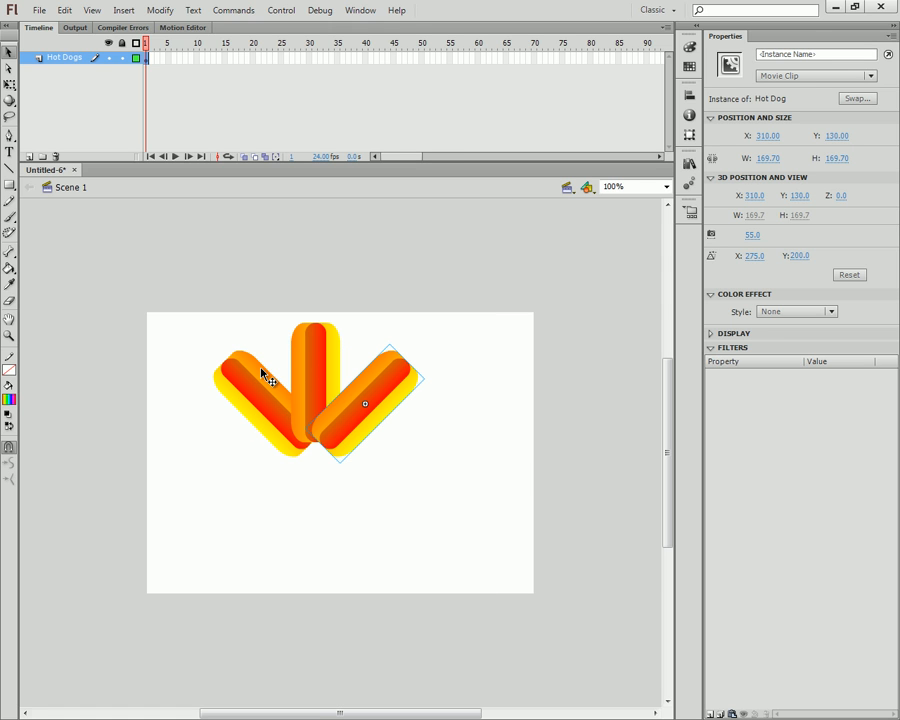
- Move the right-tilted hot dog over the other two to about X 205, Y 100 and send it to the back
drag(355, 420, 283, 400)
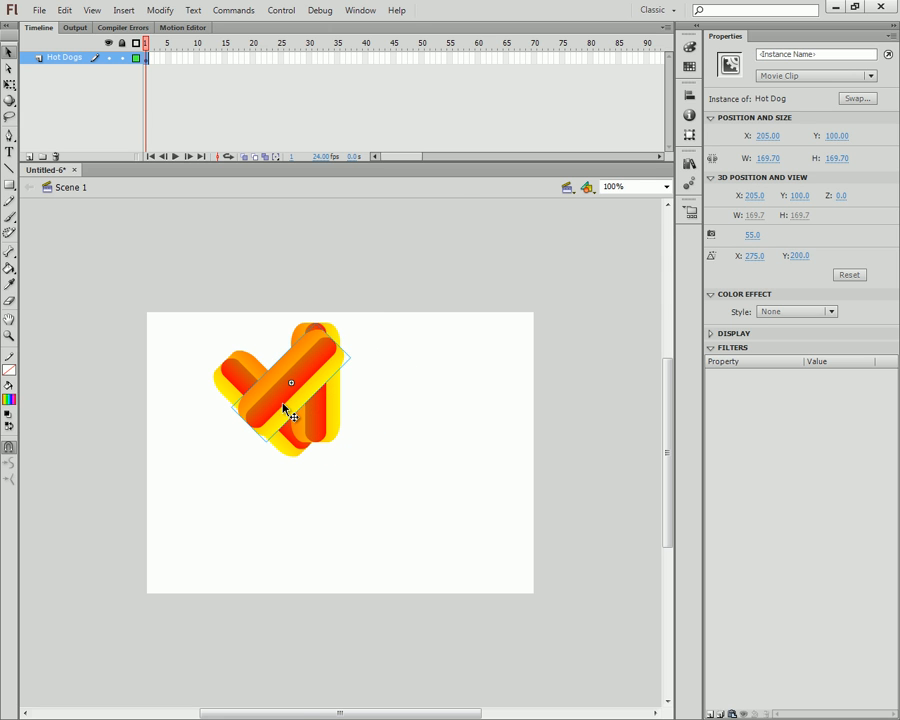
right_click(283, 410)
mouse_move(349, 430)
click(502, 474)
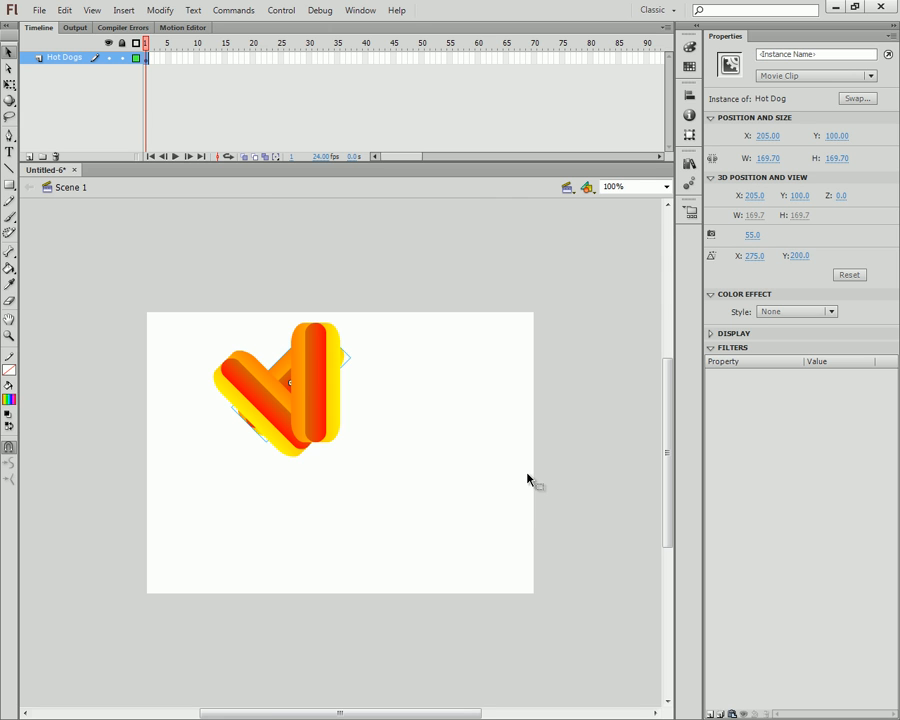
- Try to bring the overlapped right-tilted hot dog to the front of the stack
right_click(282, 378)
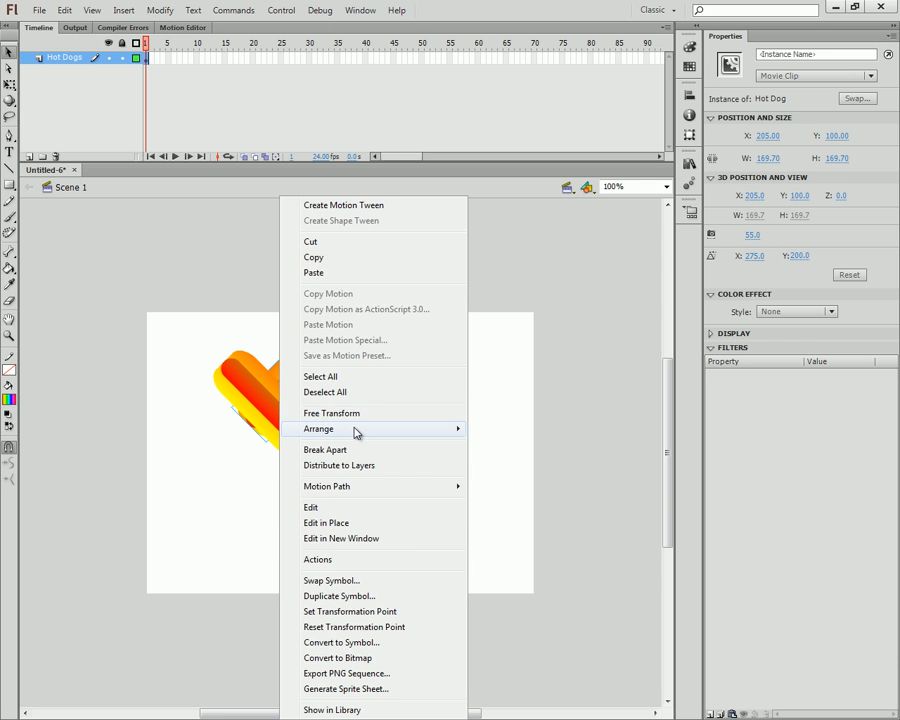
mouse_move(354, 430)
click(490, 430)
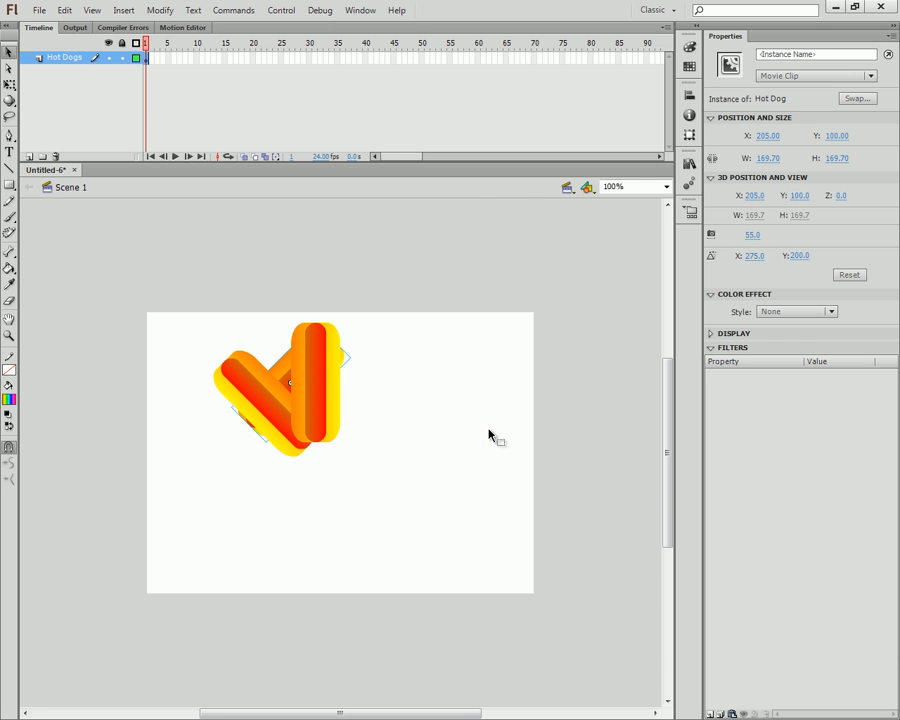
- Undo the stacking and position changes made to the hot dogs
key(ctrl+z)
key(ctrl+z)
drag(338, 408, 385, 405)
key(ctrl+z)
right_click(234, 382)
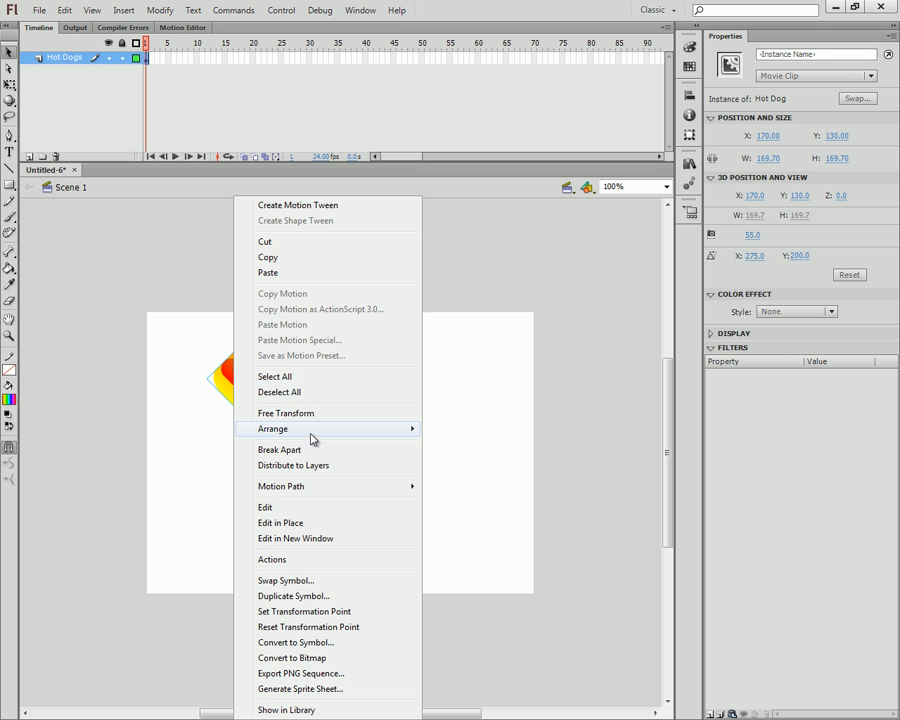
mouse_move(311, 432)
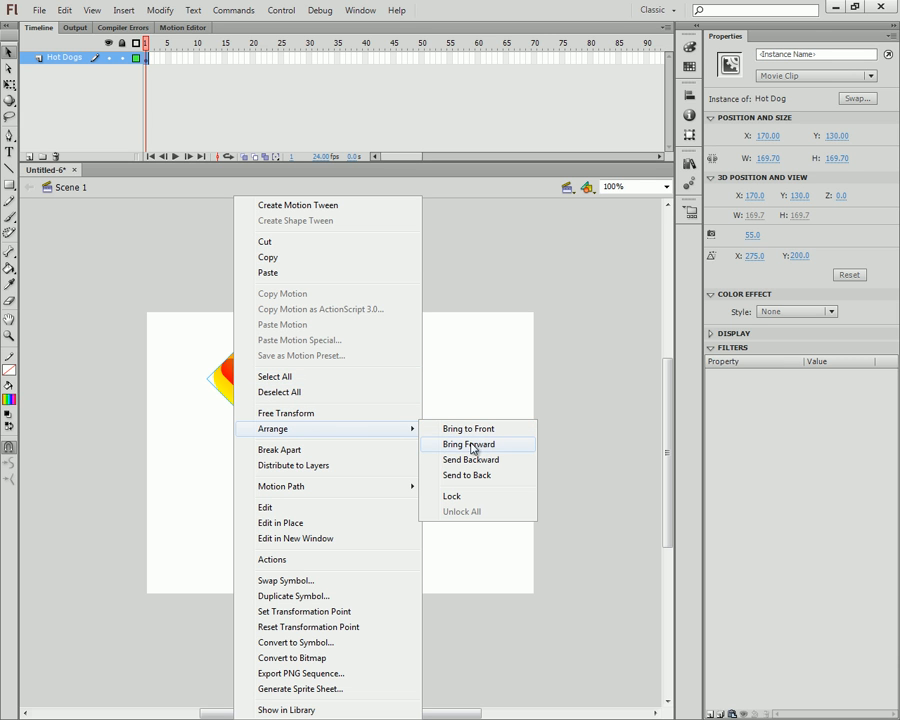
click(470, 445)
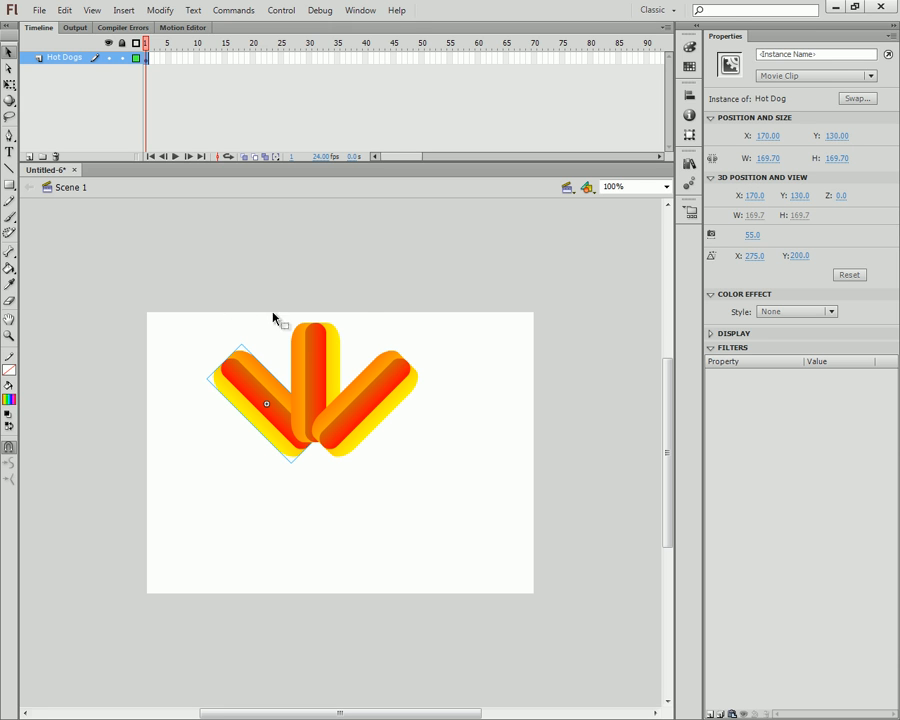
right_click(319, 392)
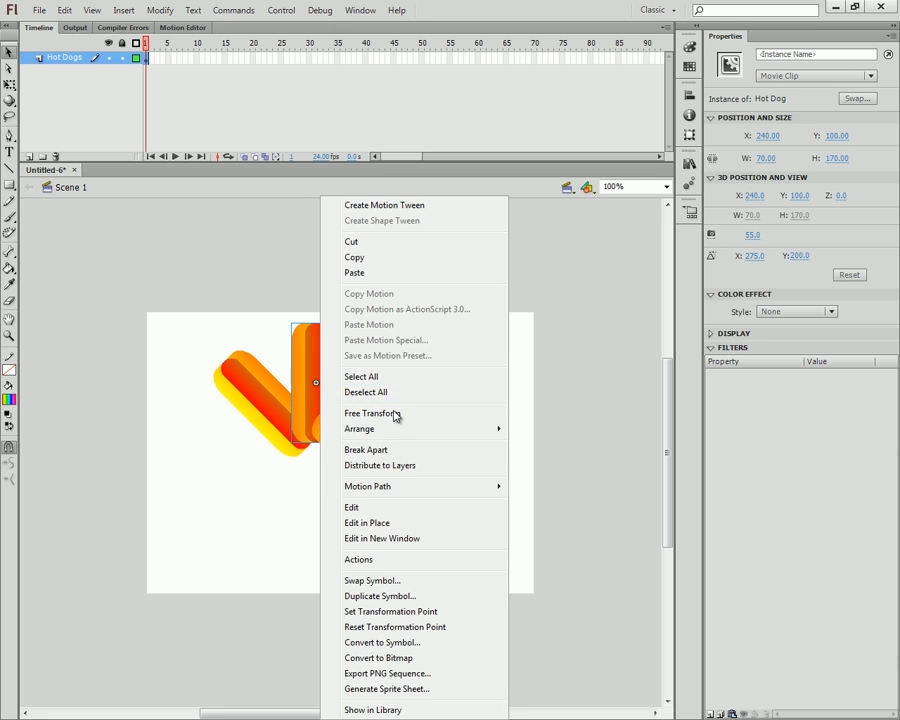
mouse_move(442, 426)
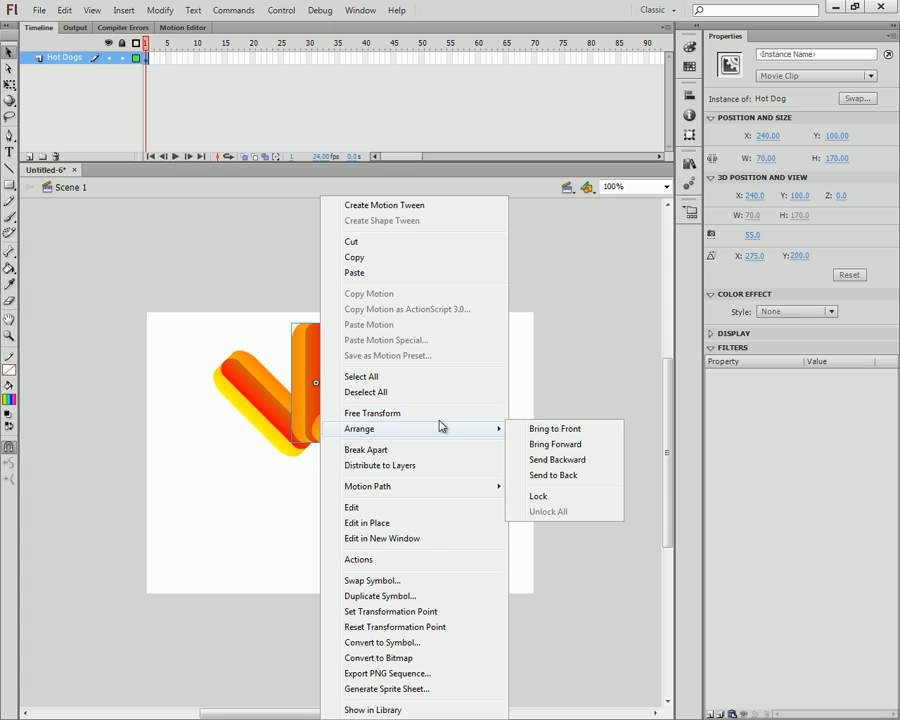
click(548, 399)
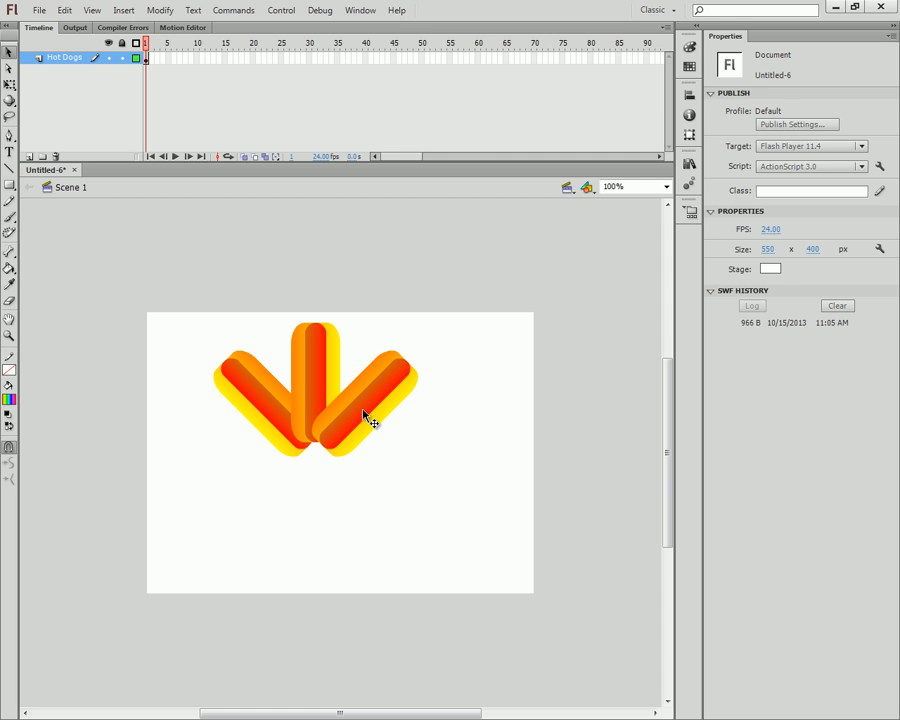
- Show the Align options for the right-tilted hot dog, with Align to stage enabled
click(362, 11)
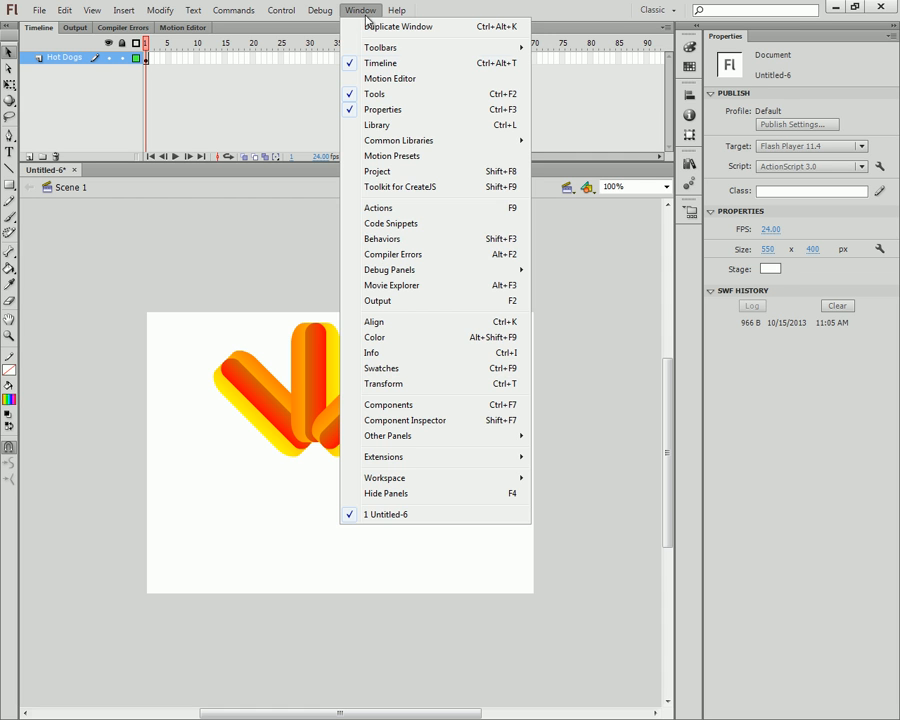
click(396, 328)
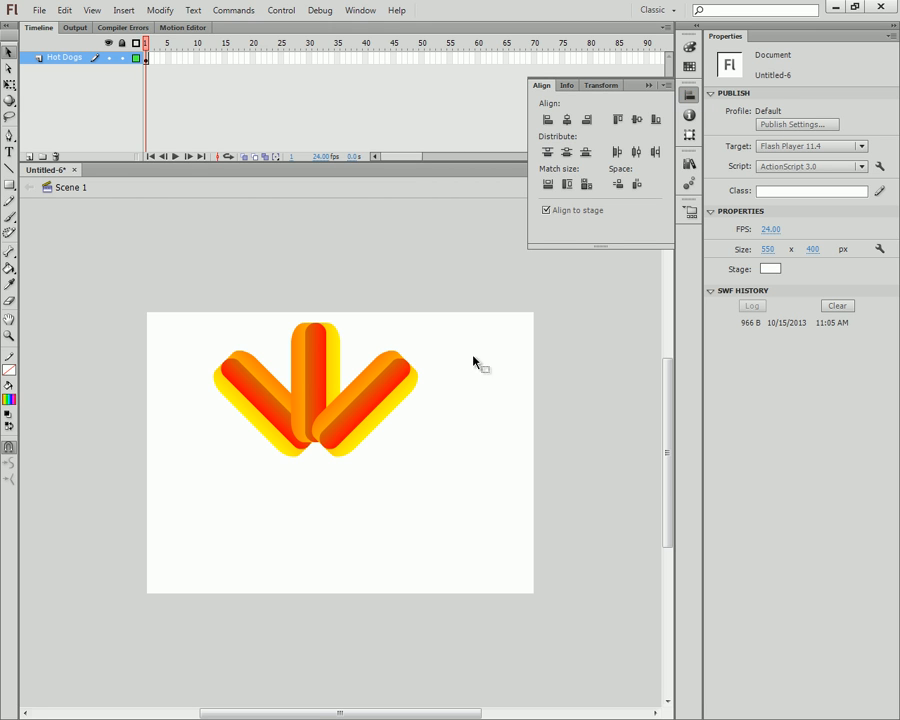
click(390, 395)
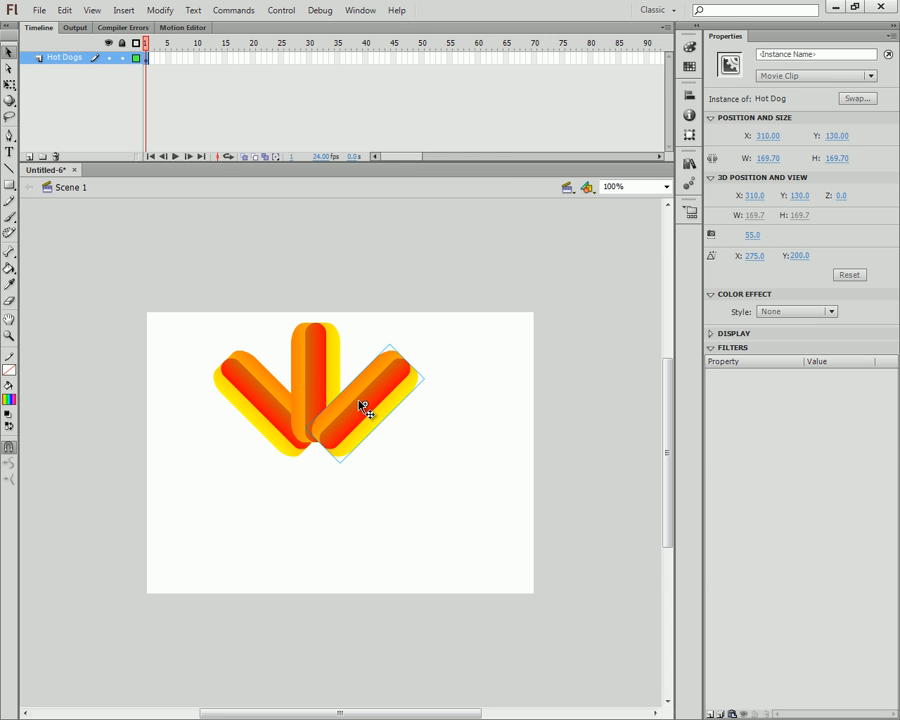
click(689, 94)
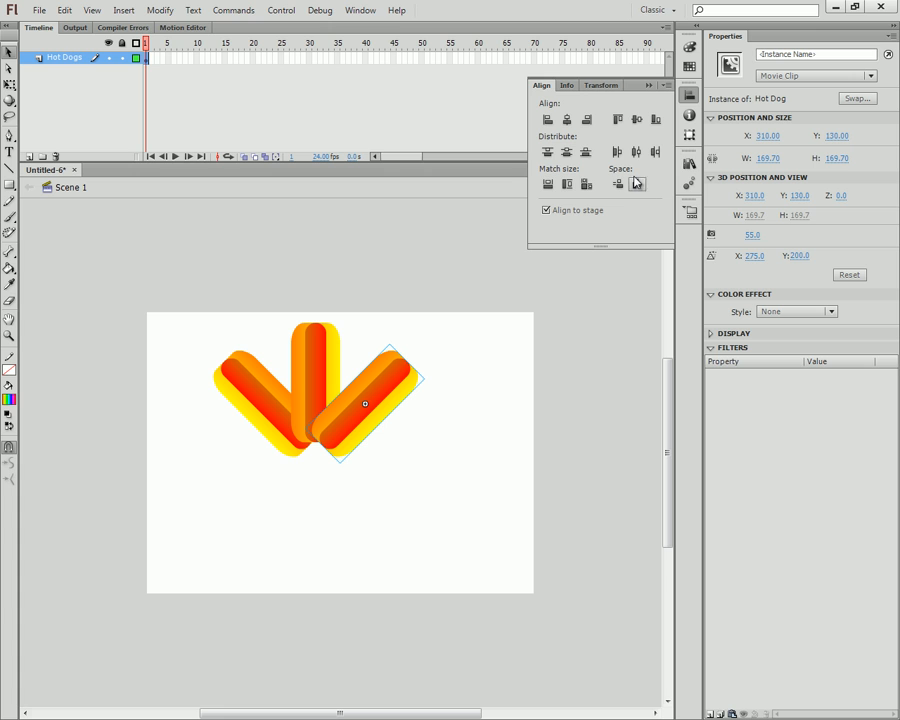
click(546, 211)
click(546, 210)
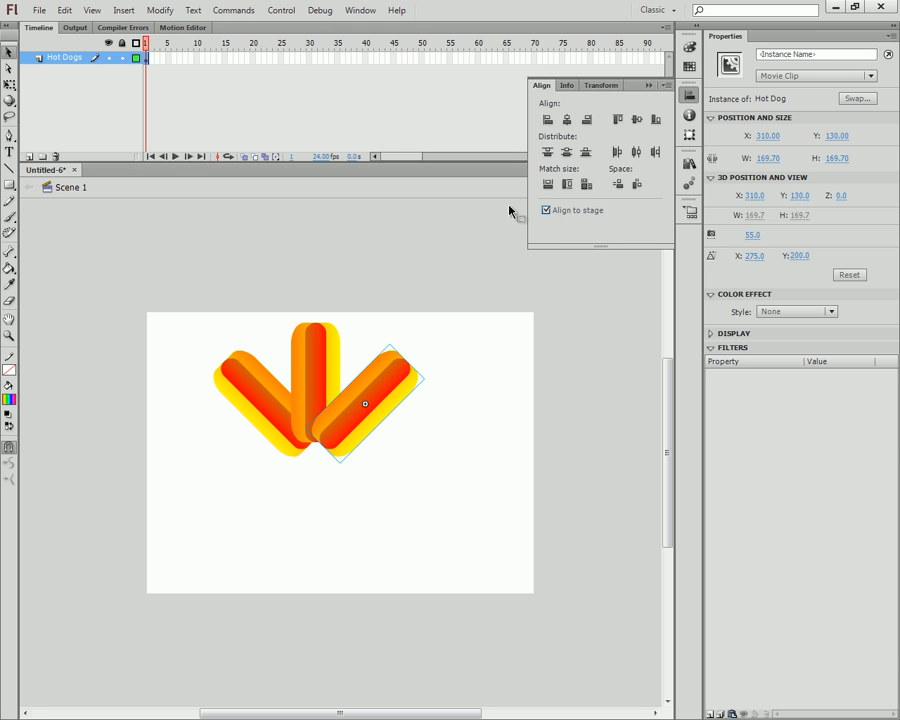
- Try centering the right-tilted hot dog horizontally and vertically on the stage, and undo both alignments
click(567, 119)
click(636, 119)
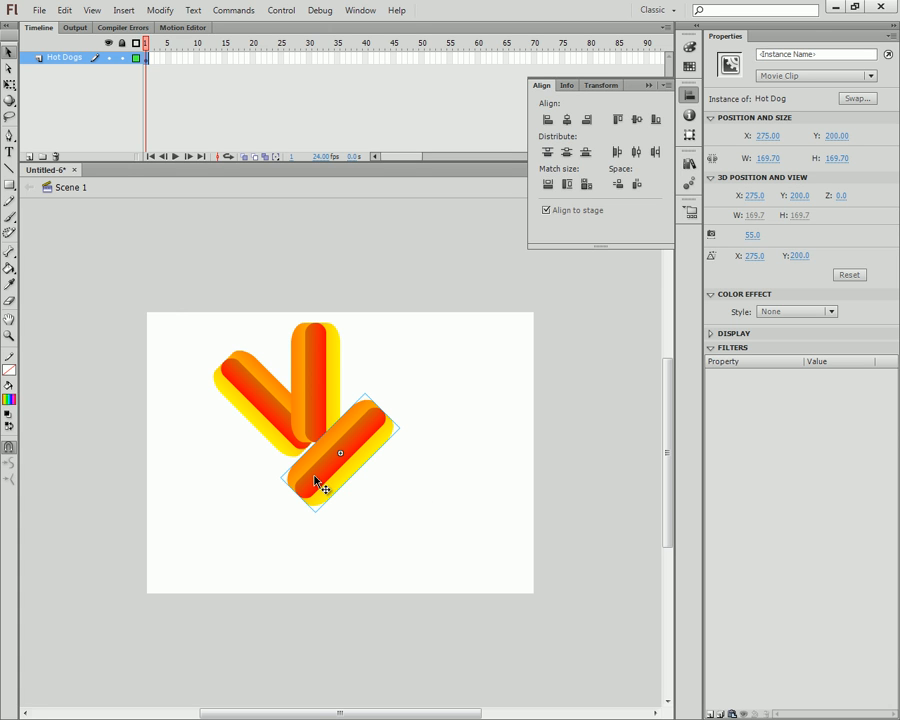
key(ctrl+z)
key(ctrl+z)
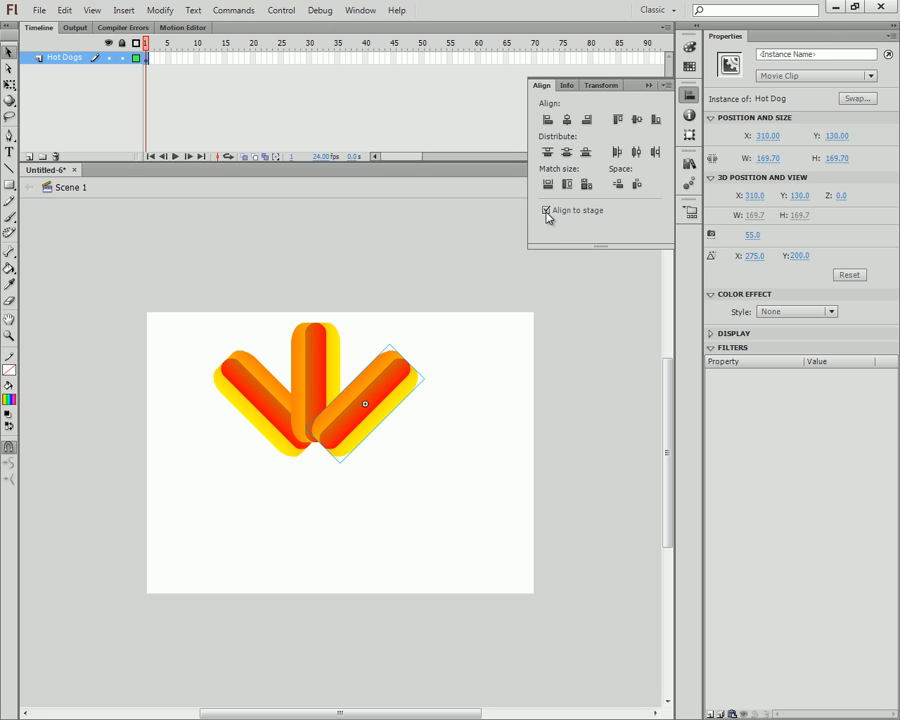
- Select all three hot dogs, try centering them horizontally and vertically on the stage, and undo both alignments
drag(484, 298, 227, 498)
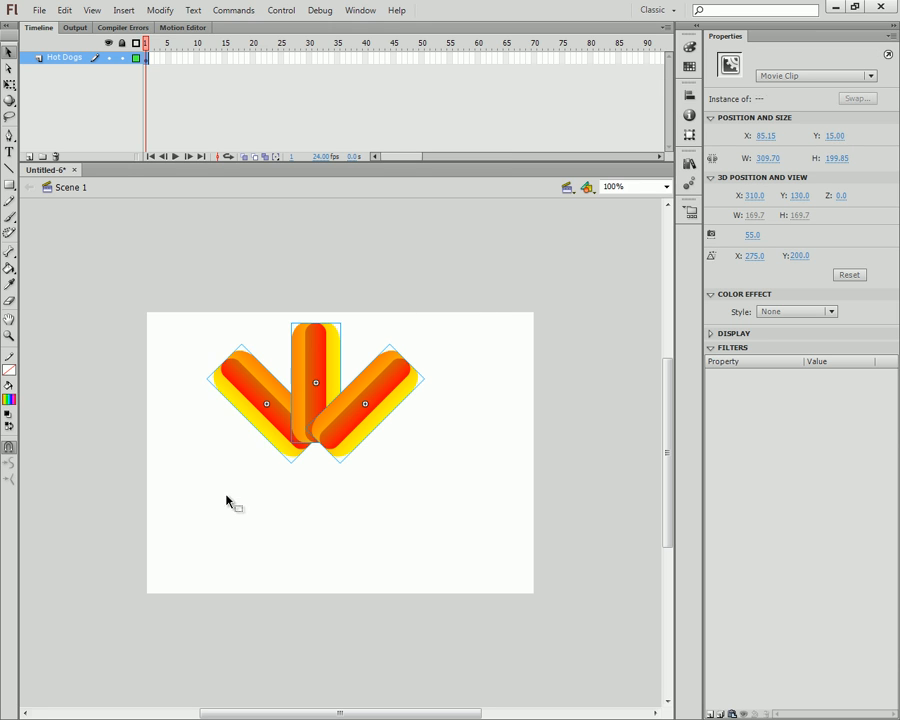
click(695, 98)
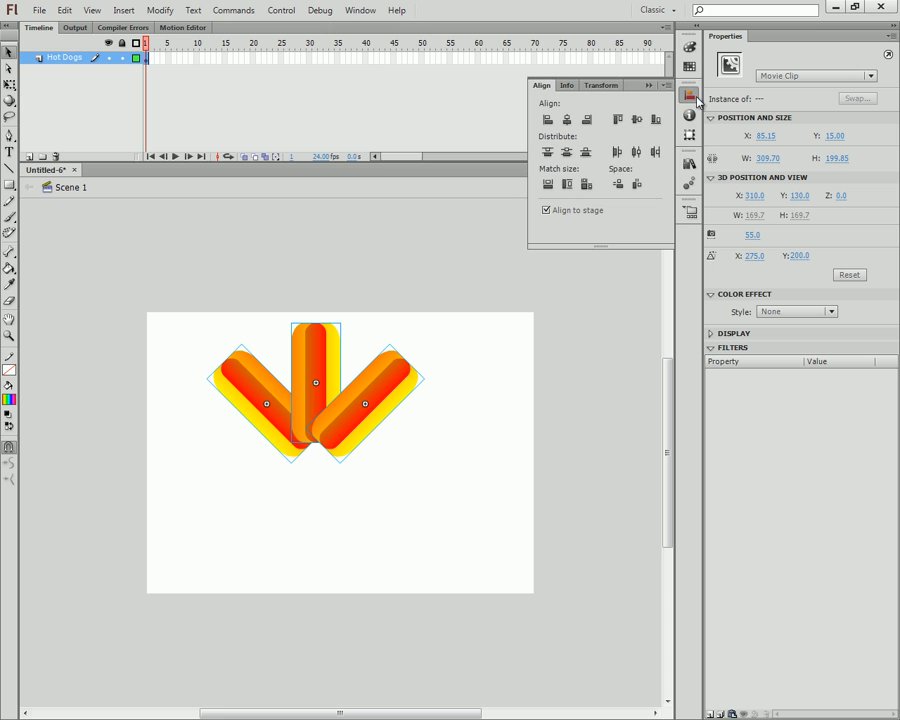
click(569, 121)
click(636, 120)
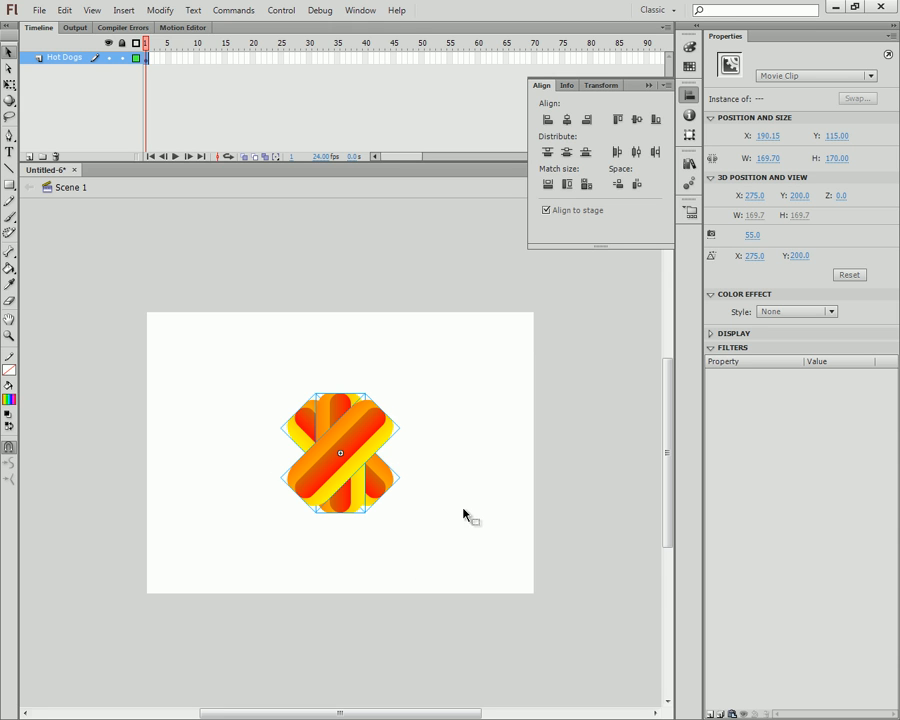
key(ctrl+z)
key(ctrl+z)
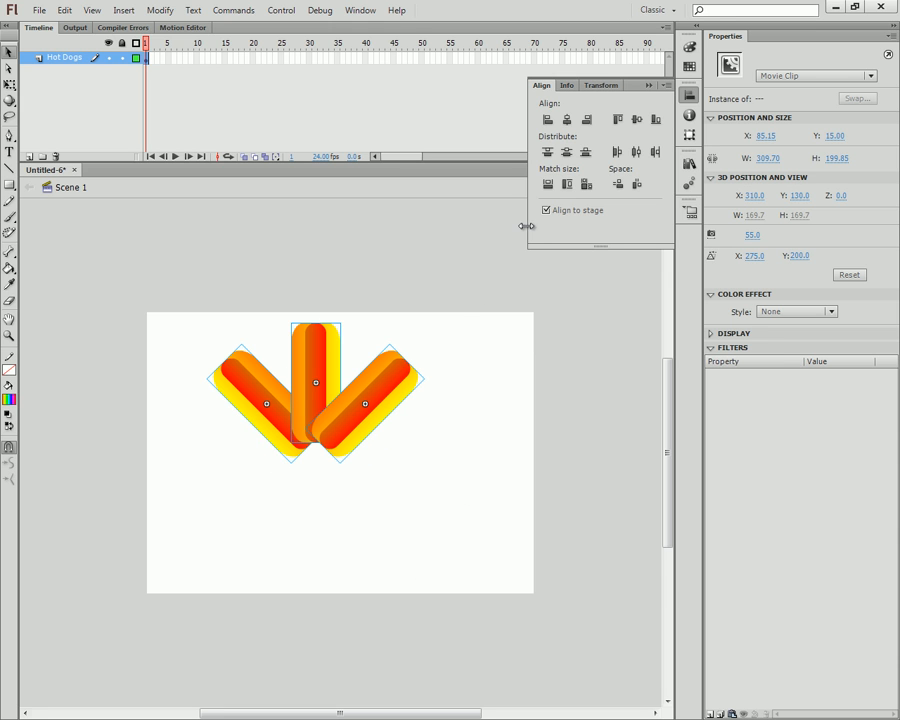
- Turn off Align to stage, try centering the three hot dogs on each other horizontally and vertically, and undo both alignments
click(546, 211)
click(546, 212)
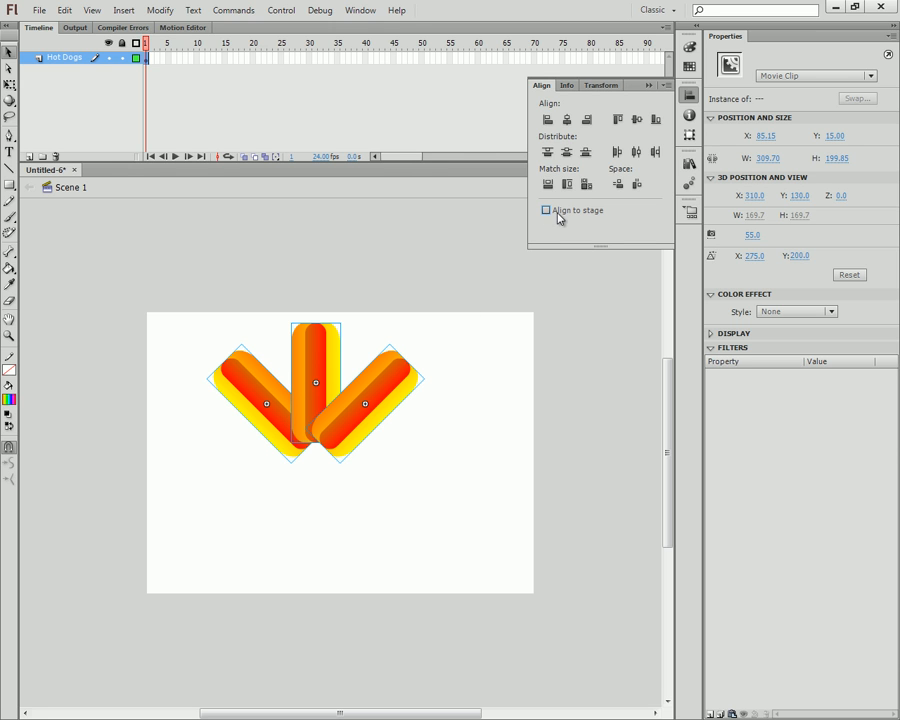
click(567, 120)
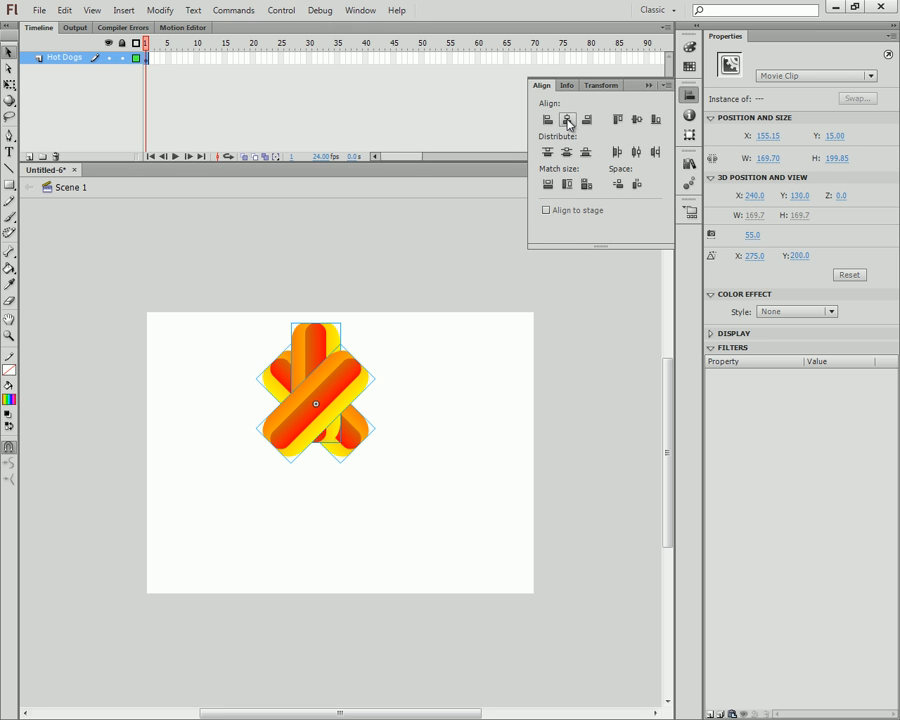
click(637, 120)
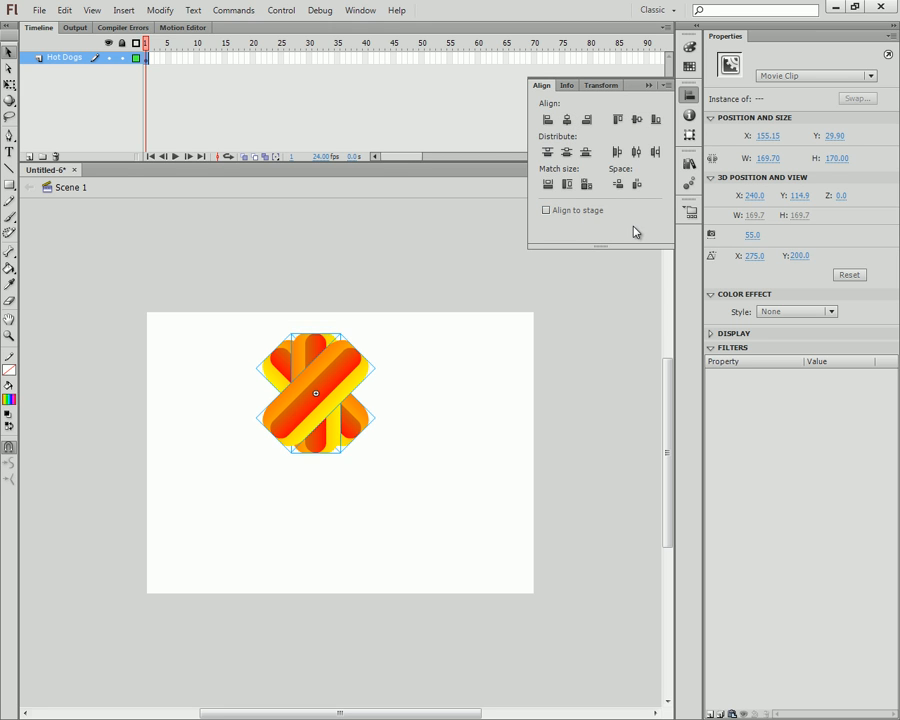
key(ctrl+z)
key(ctrl+z)
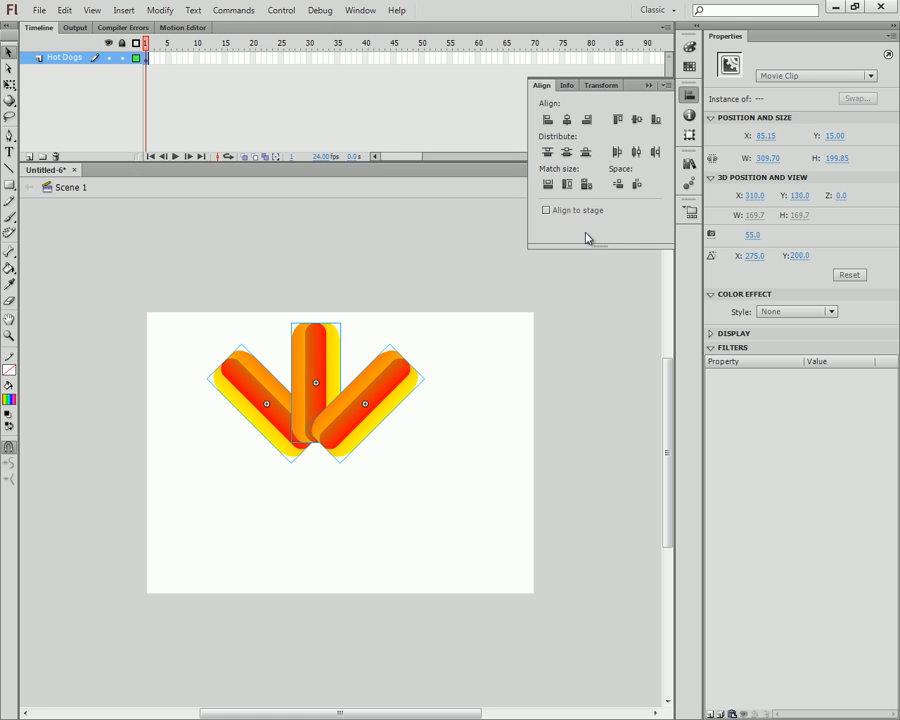
- Try aligning the three hot dogs to each other by their left, right and top edges, undoing each alignment
click(547, 120)
key(ctrl+z)
click(587, 120)
key(ctrl+z)
click(617, 120)
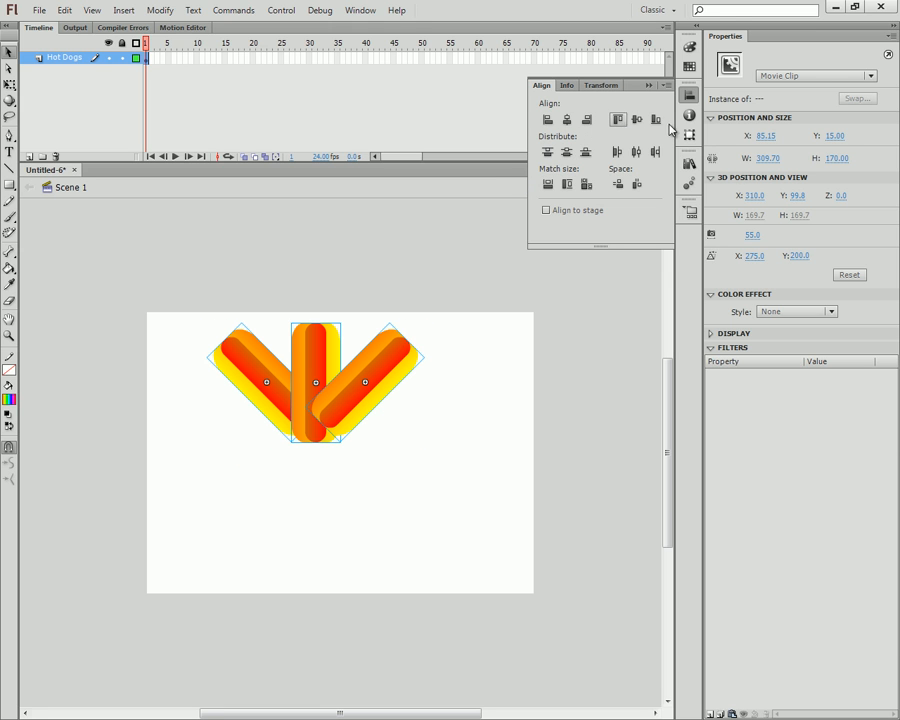
key(ctrl+z)
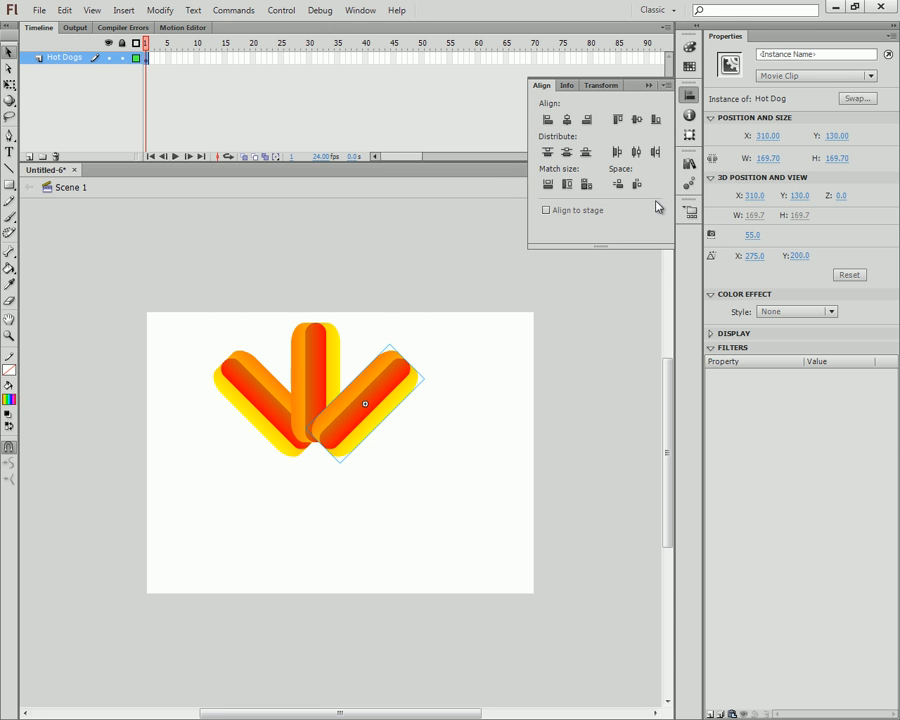
- Reselect all three hot dogs, enable Align to stage, and try left and right edge alignment, undoing each
drag(448, 297, 205, 482)
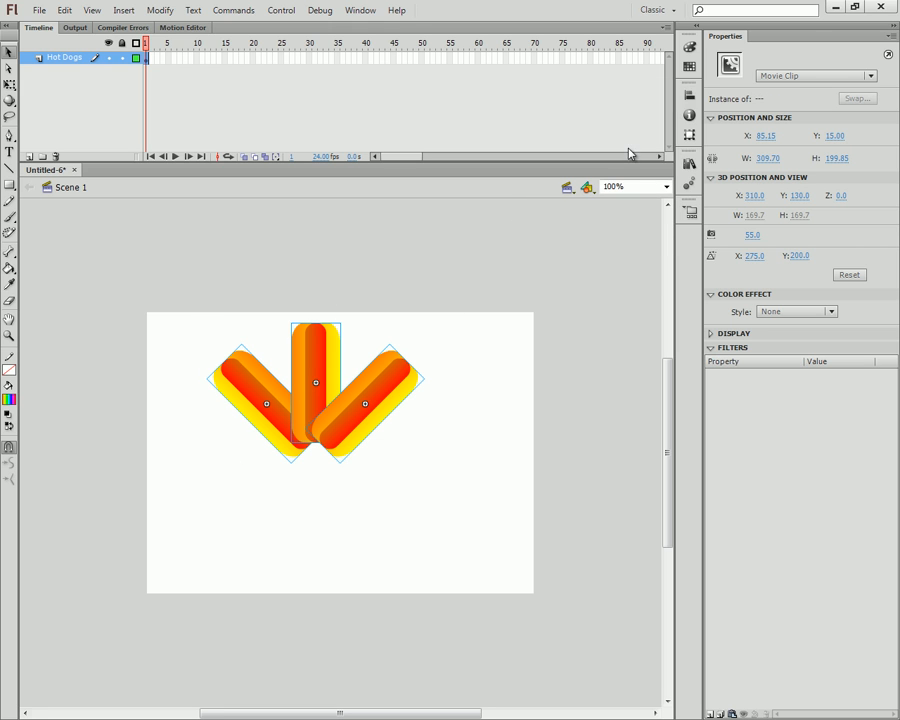
click(689, 94)
click(546, 210)
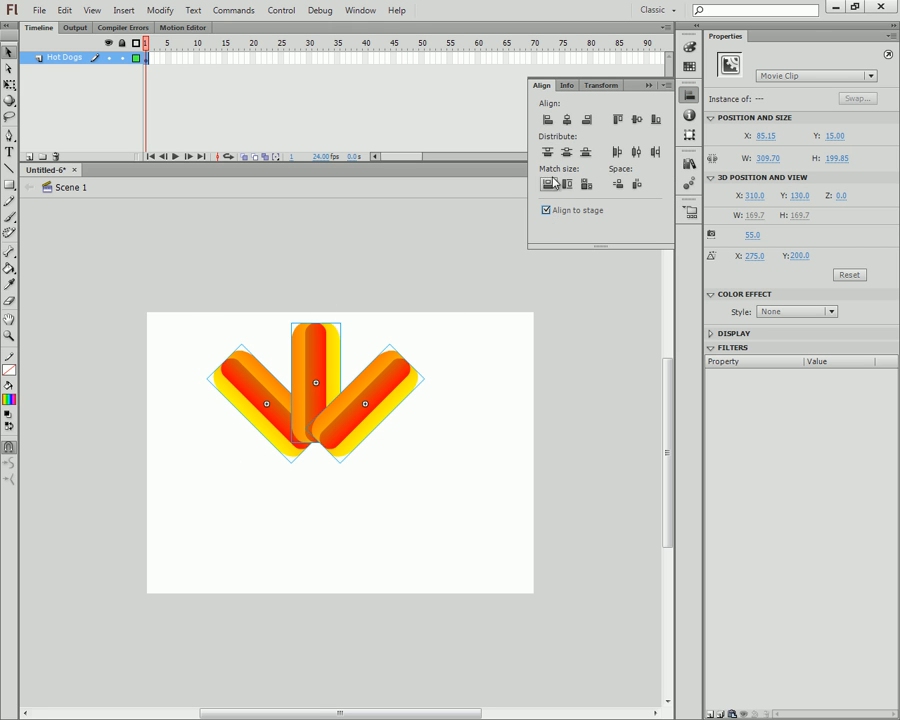
click(548, 120)
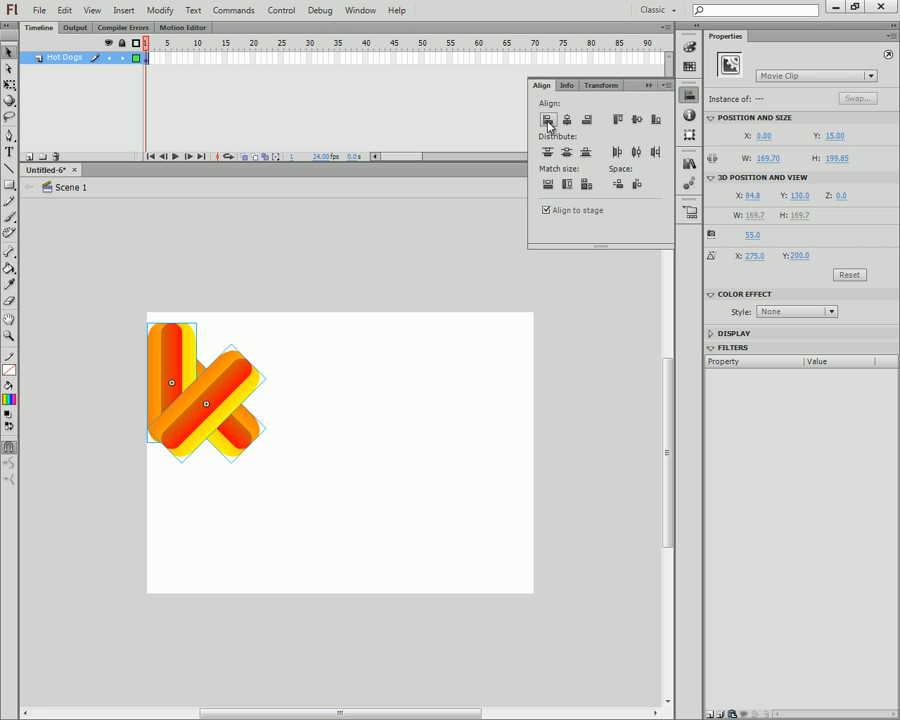
key(ctrl+z)
click(587, 121)
key(ctrl+z)
- Try aligning the three hot dogs to the stage's top edge, vertical center and bottom edge, and undo all three alignments
click(619, 120)
click(637, 120)
click(656, 120)
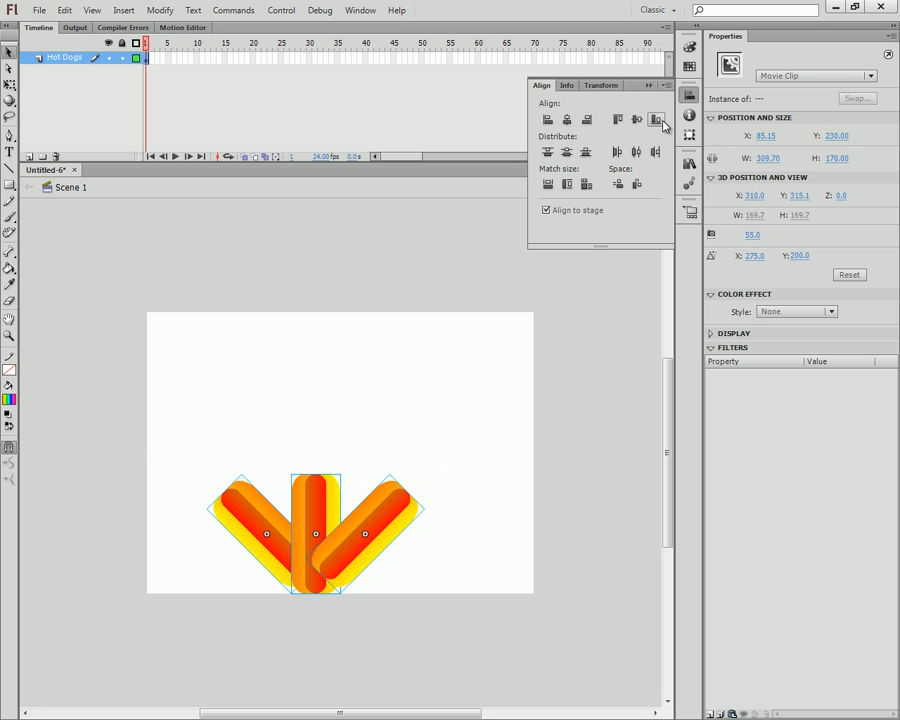
key(ctrl+z)
key(ctrl+z)
key(ctrl+z)
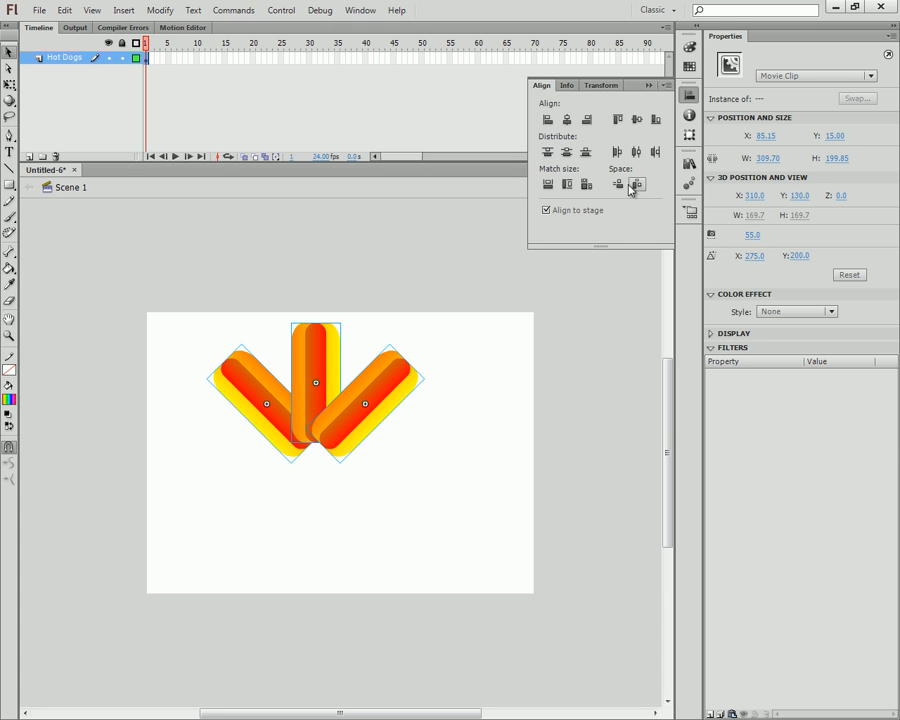
- Try distributing the three hot dogs across the stage by vertical center and by horizontal center, undoing each distribution
click(567, 154)
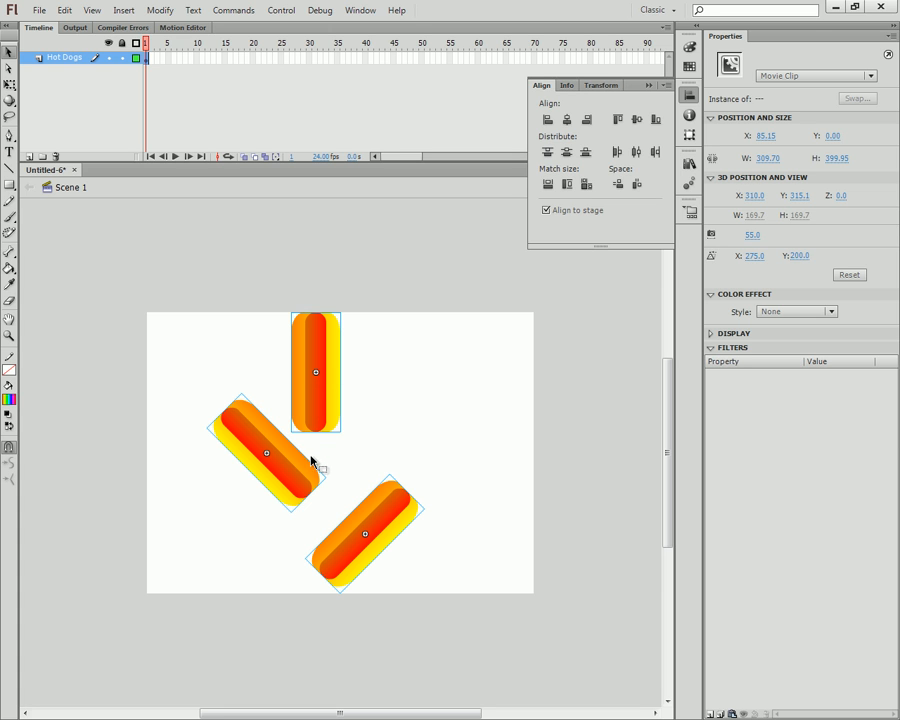
key(ctrl+z)
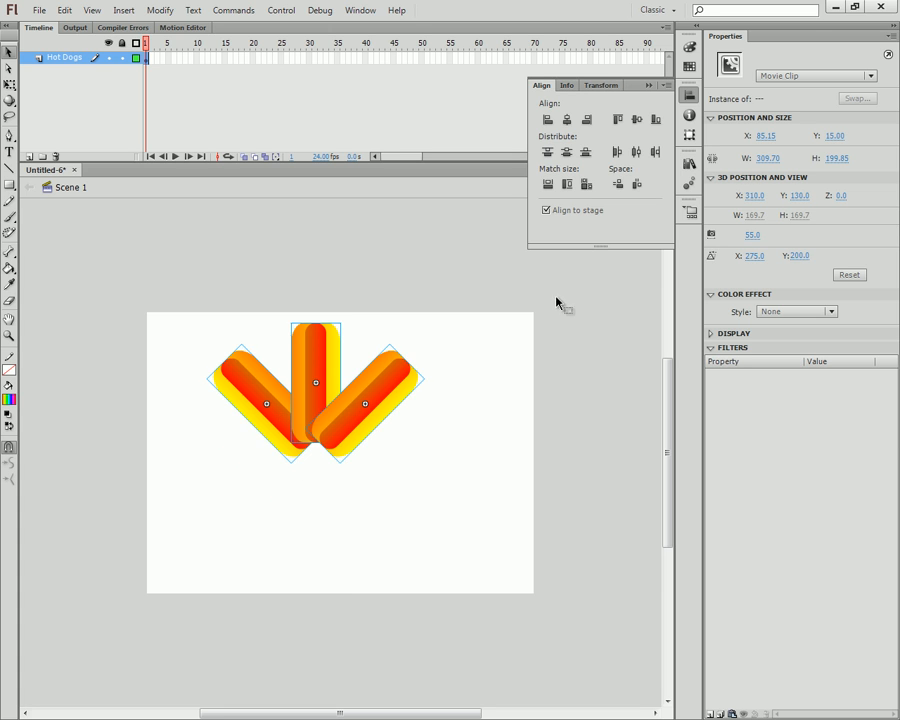
click(636, 152)
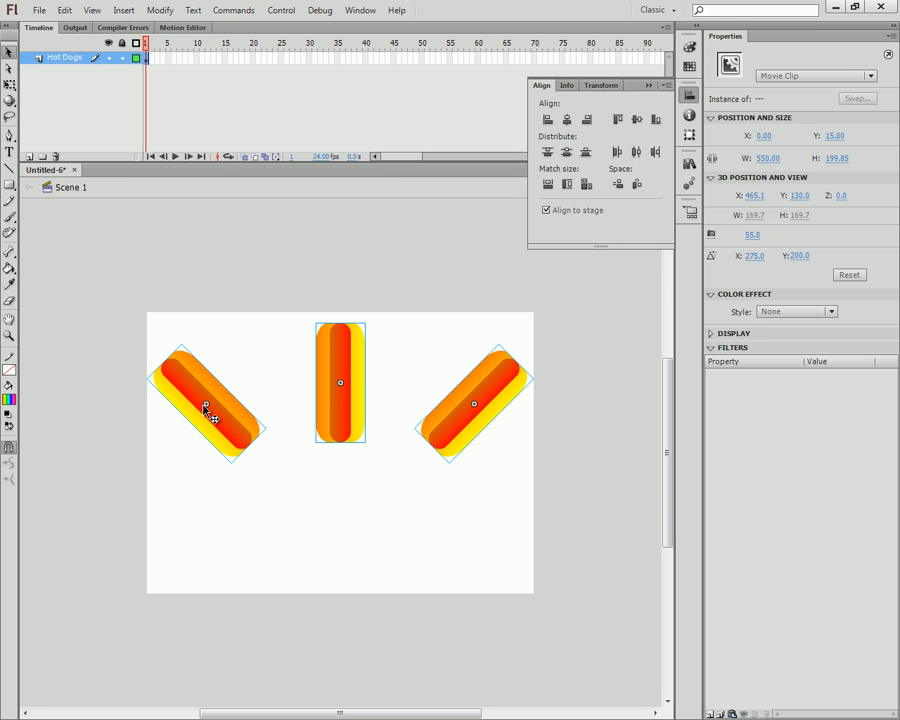
key(ctrl+z)
- Try spacing the three hot dogs evenly in the vertical and horizontal directions, and undo both spacings
click(618, 184)
click(637, 184)
key(ctrl+z)
key(ctrl+z)
- Reselect the three hot dogs, try distributing their vertical centers with Align to stage off, undo it, and re-enable Align to stage
drag(459, 318, 203, 460)
click(689, 94)
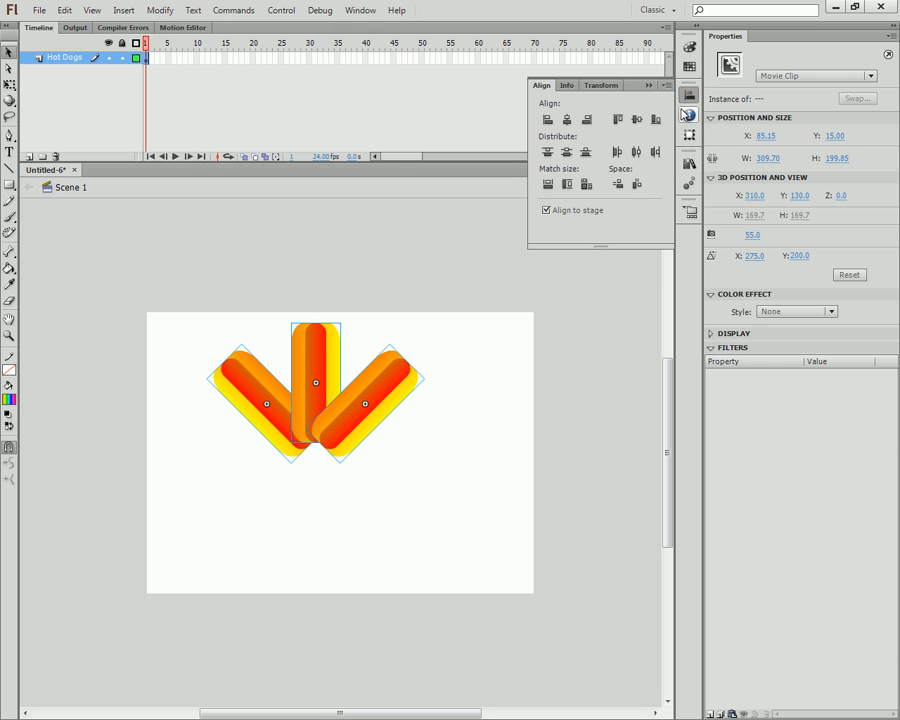
click(548, 212)
click(568, 154)
key(ctrl+z)
click(580, 211)
- Make two copies of the upright hot dog and place one at the stage's lower left, the other at about X 370, Y 325
click(9, 54)
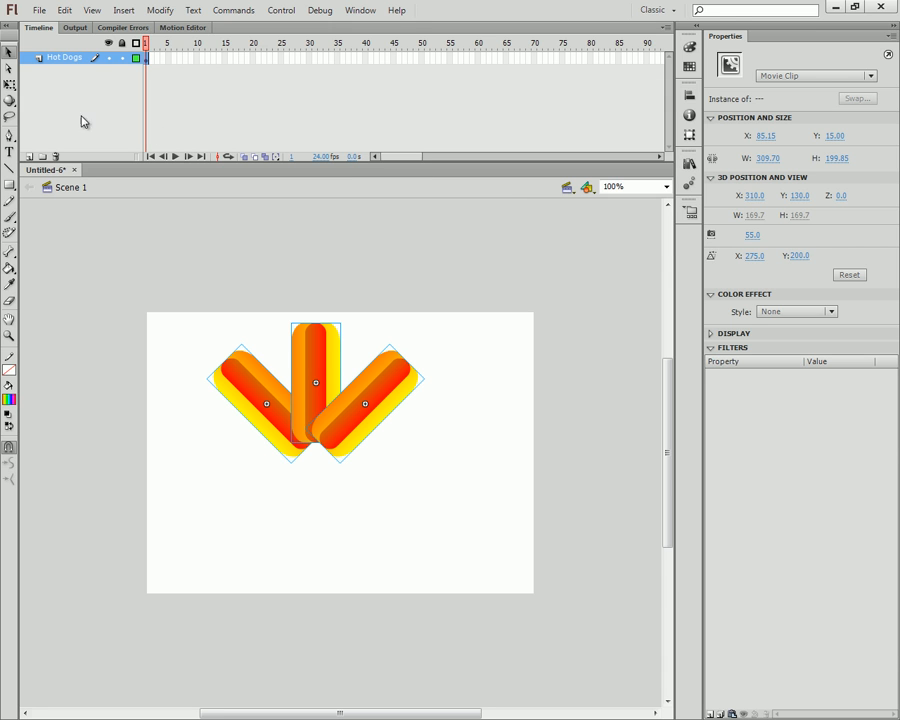
click(262, 318)
click(316, 371)
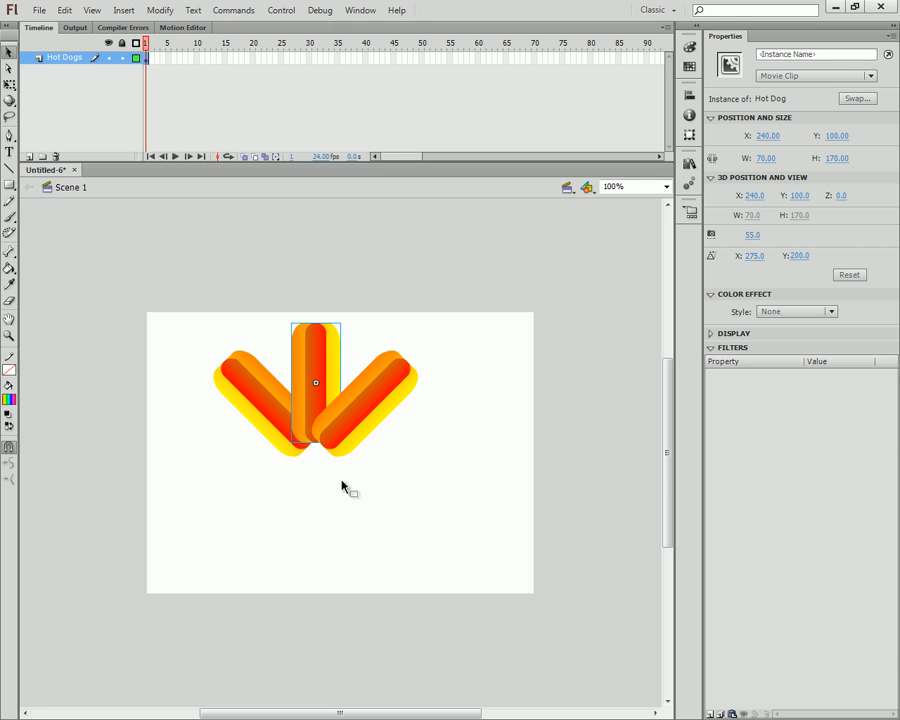
drag(316, 420, 222, 576)
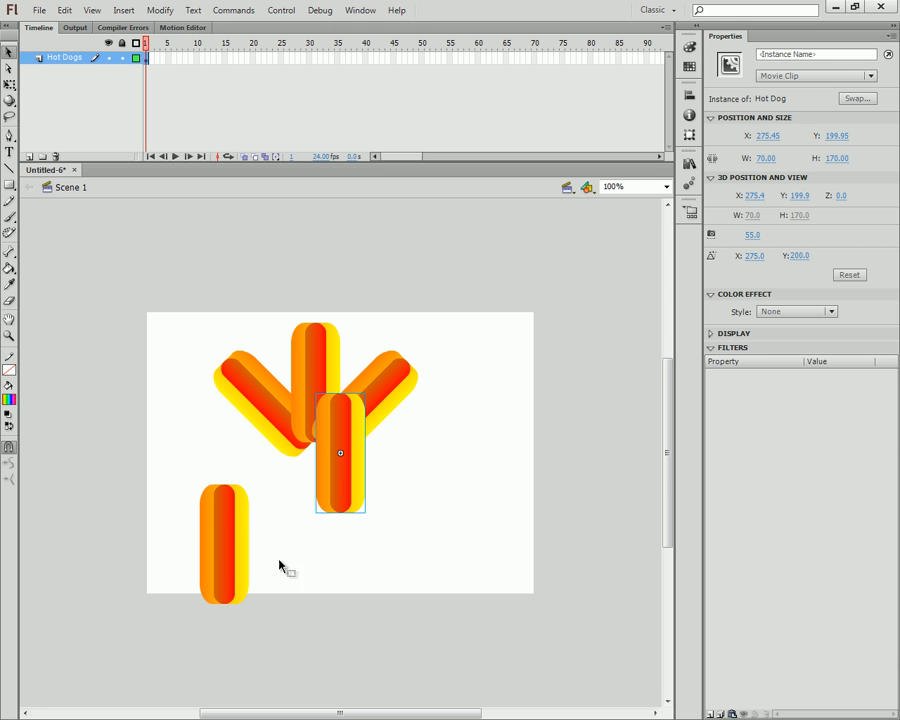
drag(341, 494, 408, 583)
- Shrink the lower-left hot dog copy to a little under half its size with the Free Transform tool
click(321, 552)
click(224, 546)
click(9, 100)
click(9, 84)
drag(252, 487, 223, 550)
click(8, 53)
- Select the two lower hot dog copies, try matching their width to the stage, and undo the change
click(302, 531)
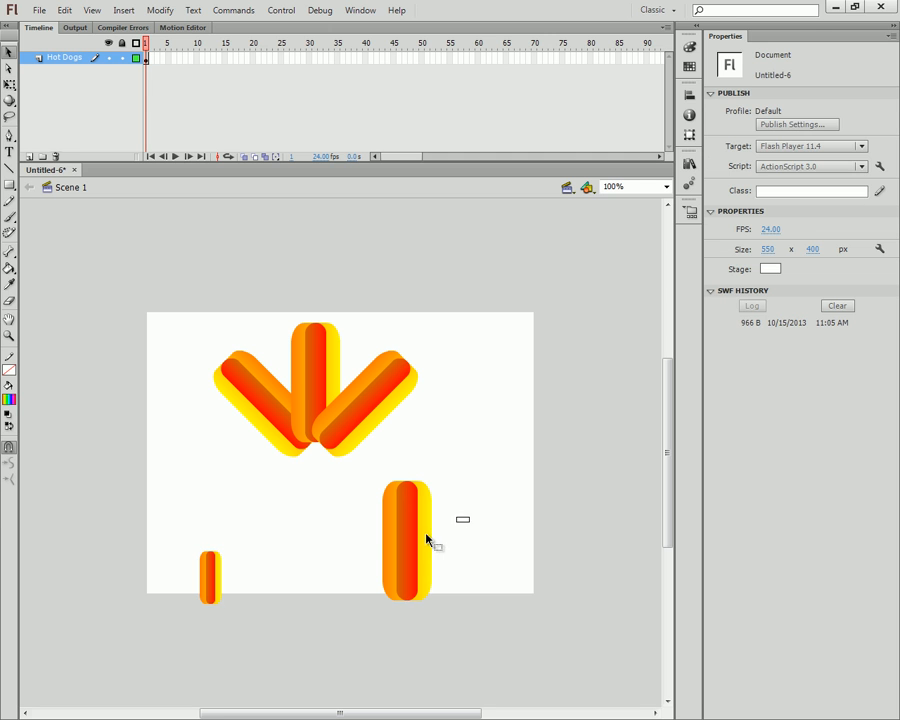
drag(474, 524, 165, 594)
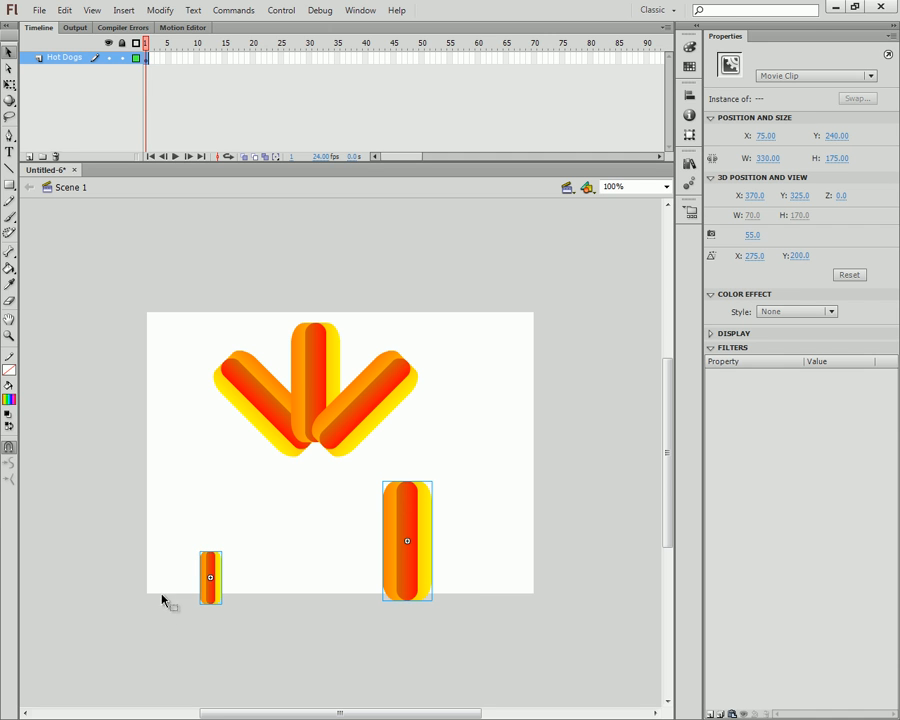
click(689, 96)
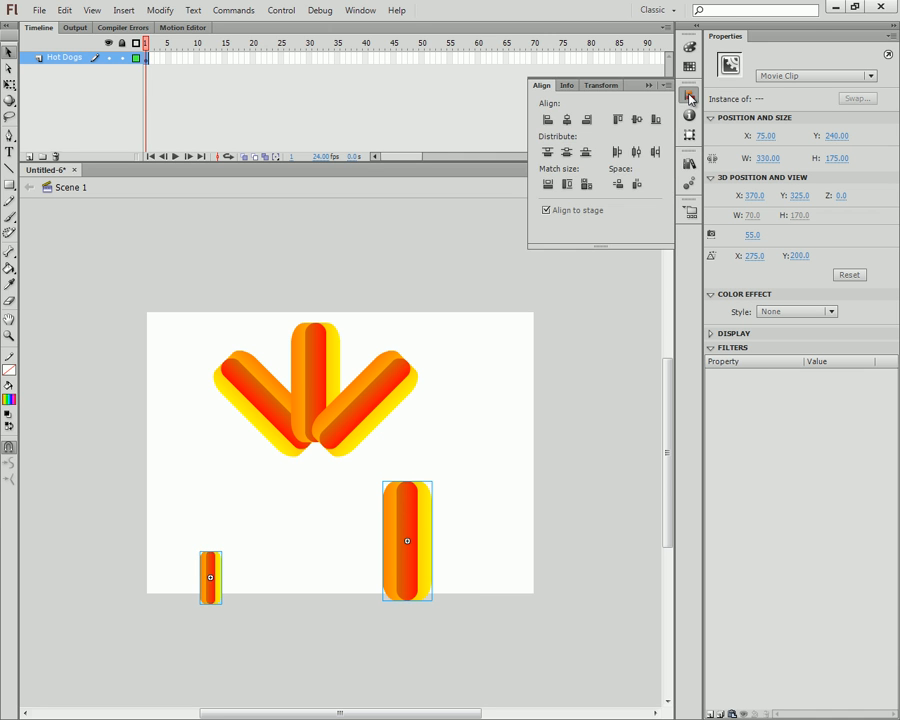
click(548, 185)
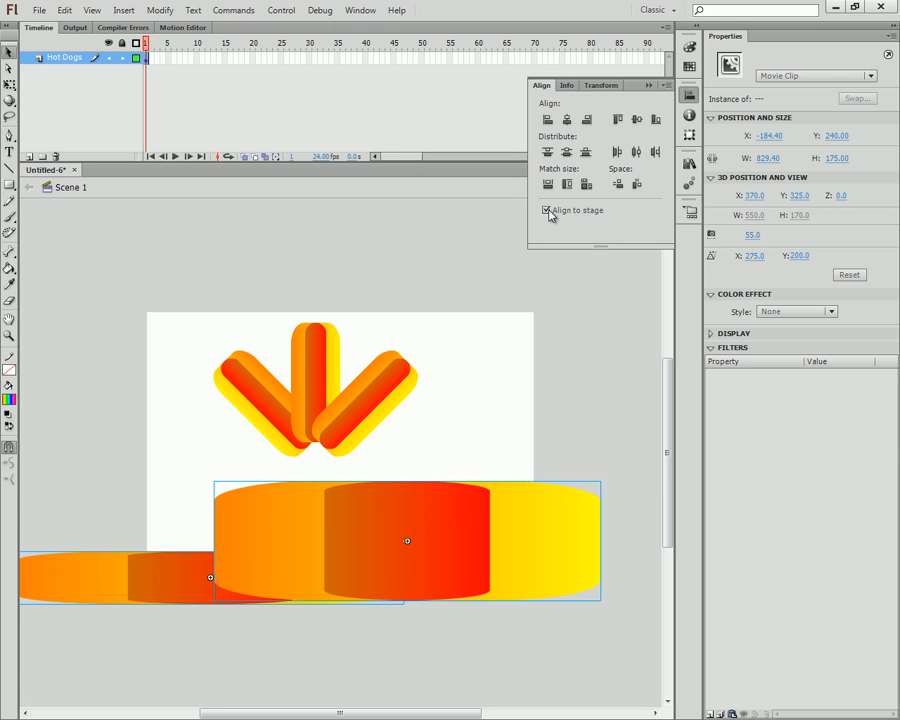
key(ctrl+z)
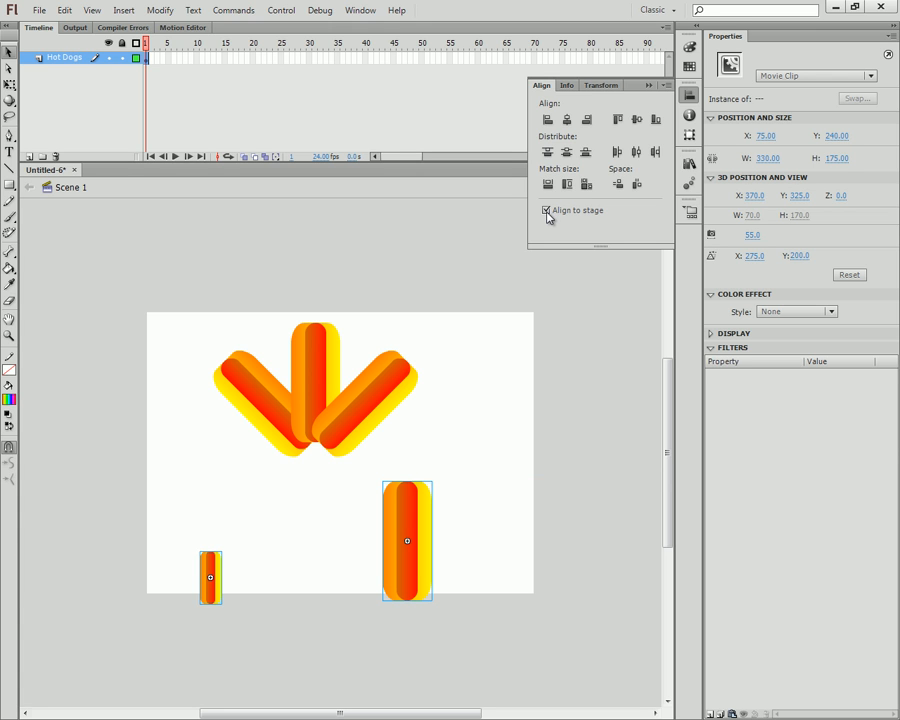
- Turn off Align to stage, try matching the two copies' width and height separately, undo both, and match both dimensions at once
click(546, 211)
click(548, 186)
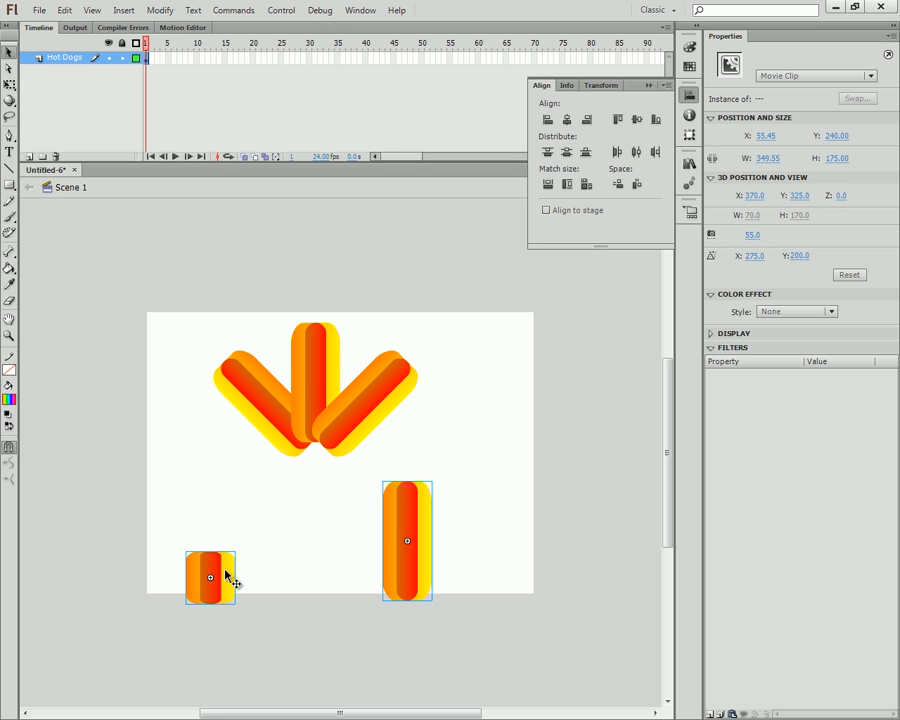
click(567, 186)
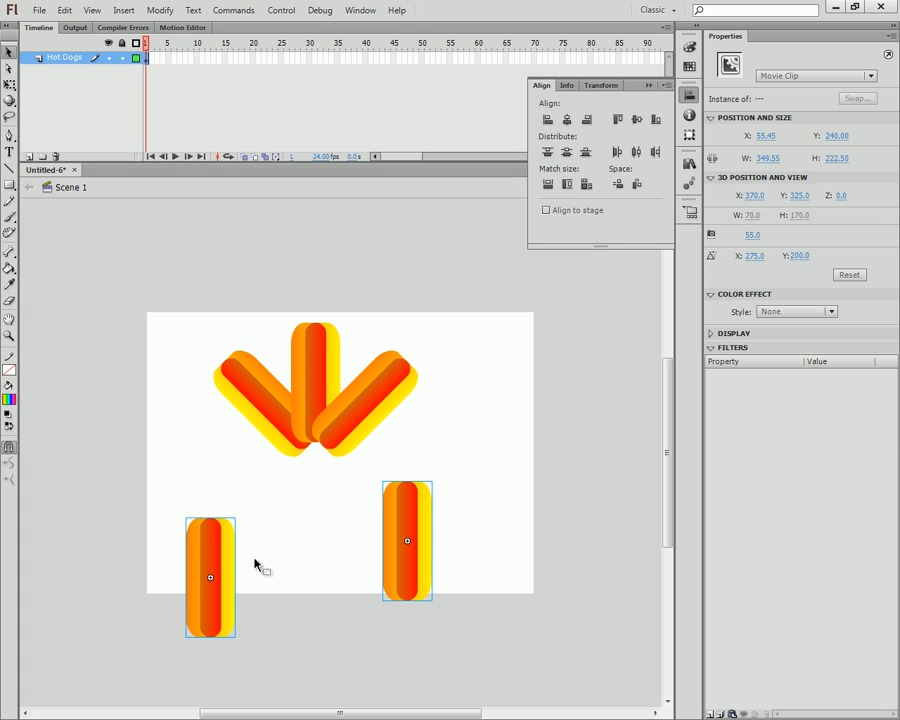
key(ctrl+z)
key(ctrl+z)
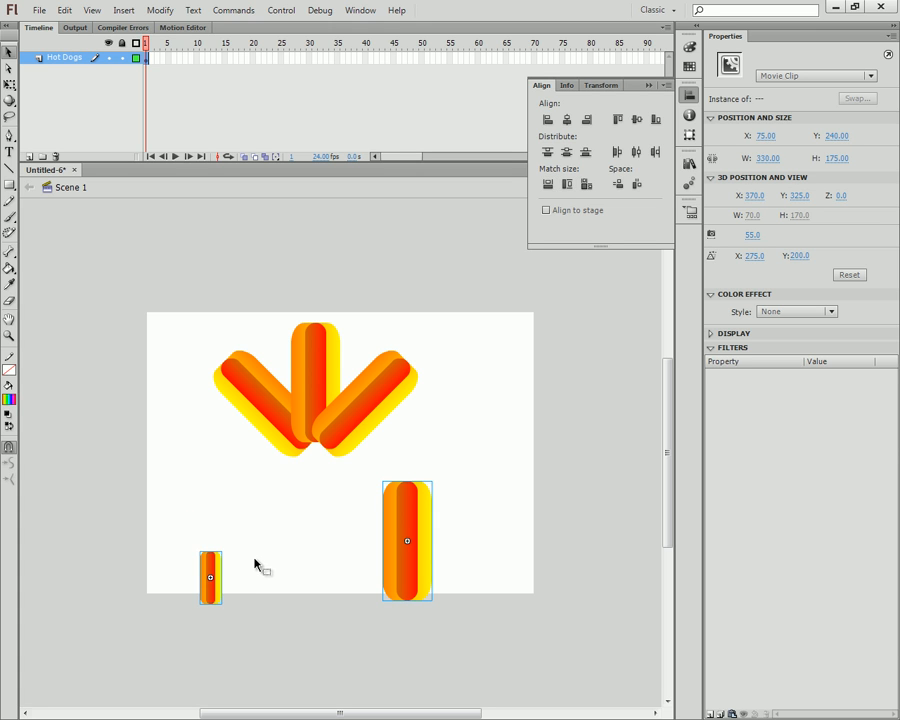
click(586, 184)
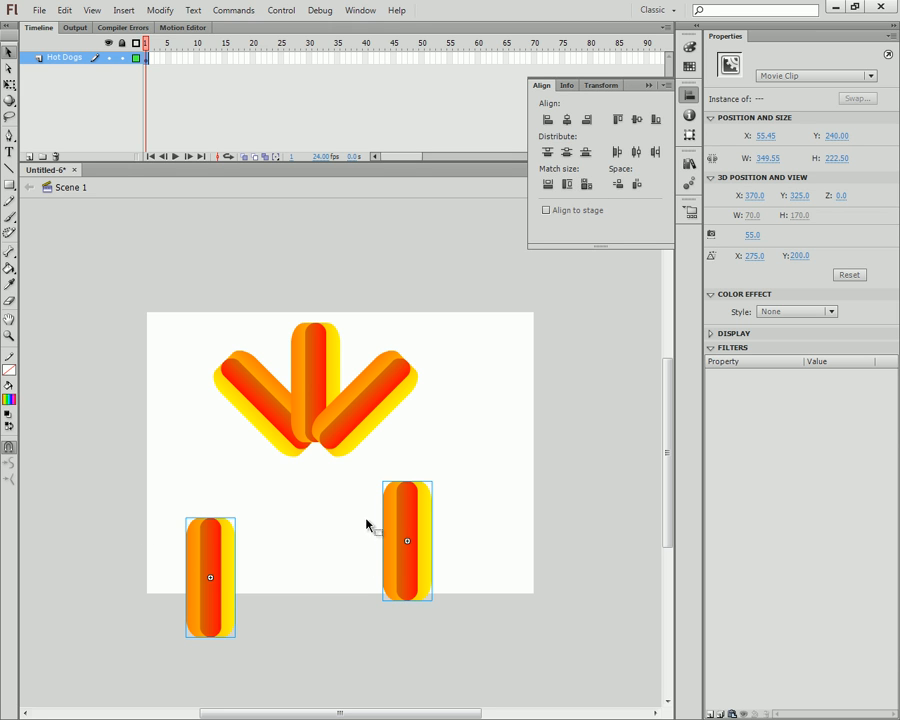
- Enable Align to stage, try matching the two copies' width and height to the stage, and undo the resize
click(584, 210)
click(586, 184)
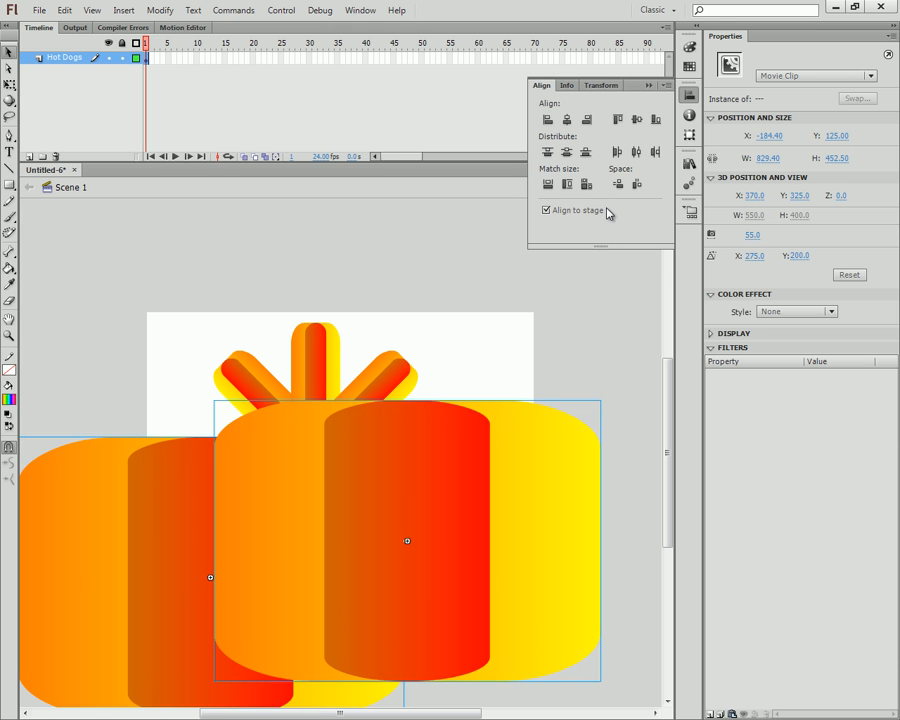
key(ctrl+z)
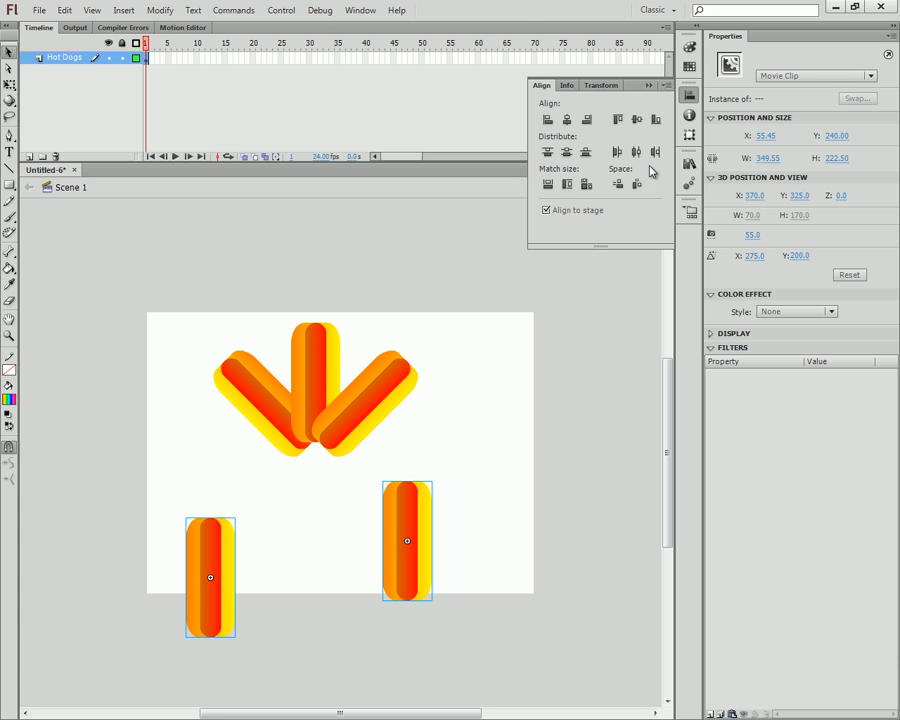
- Show the Transform options for the two selected hot dog copies
click(362, 10)
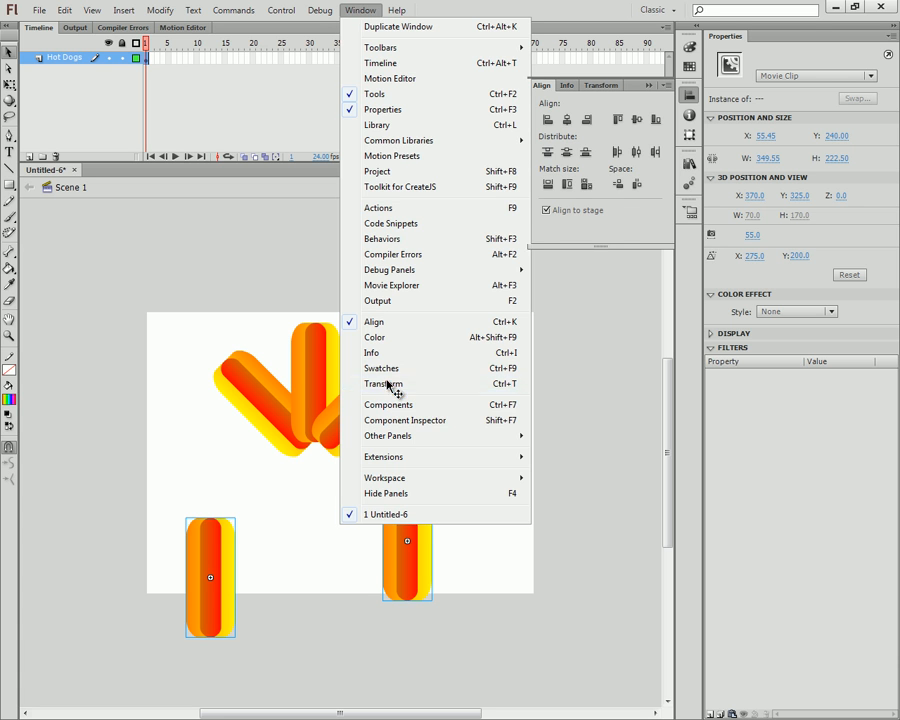
click(380, 383)
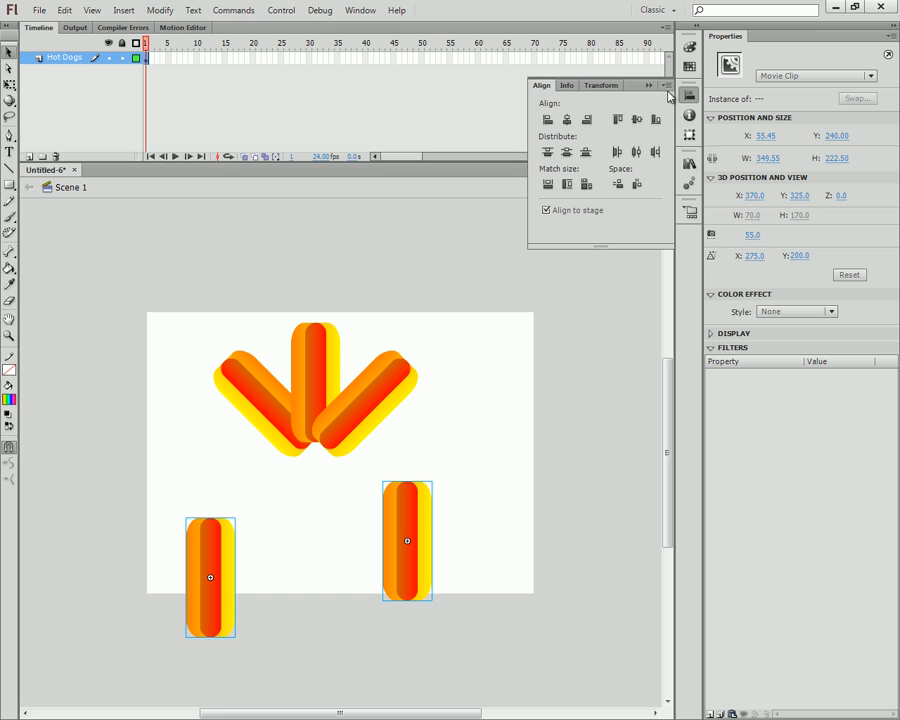
click(601, 87)
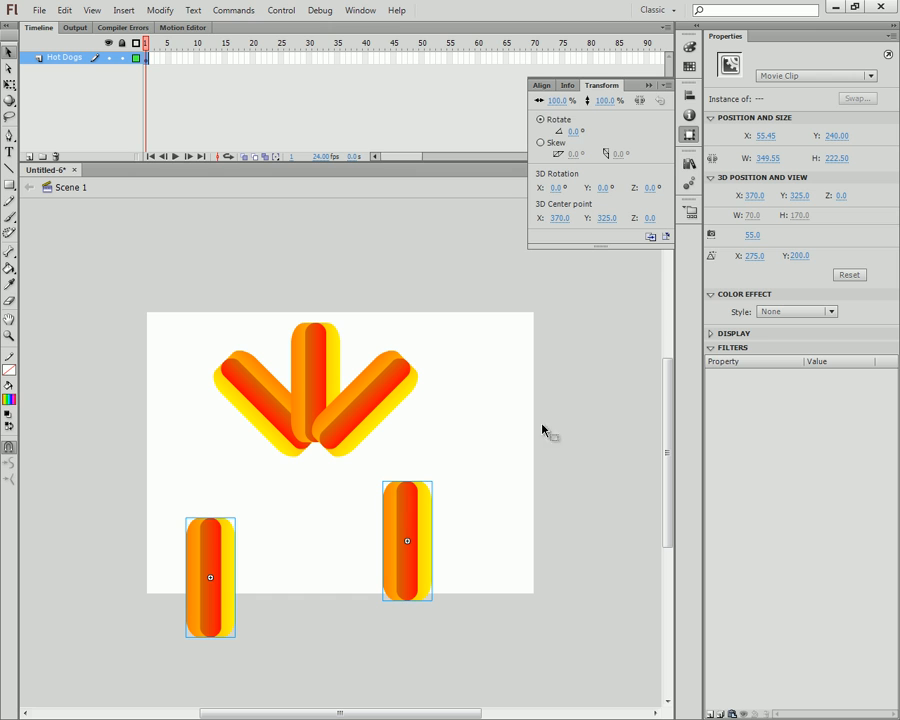
- Try scaling the width of the two hot dog copies to 200%, and undo the scaling
click(556, 100)
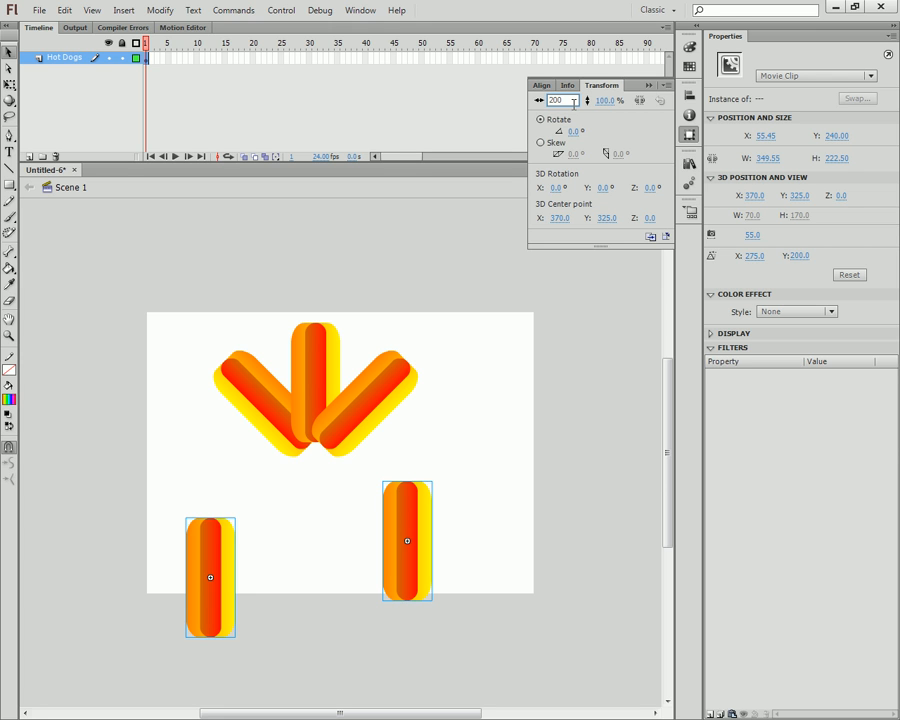
key(Return)
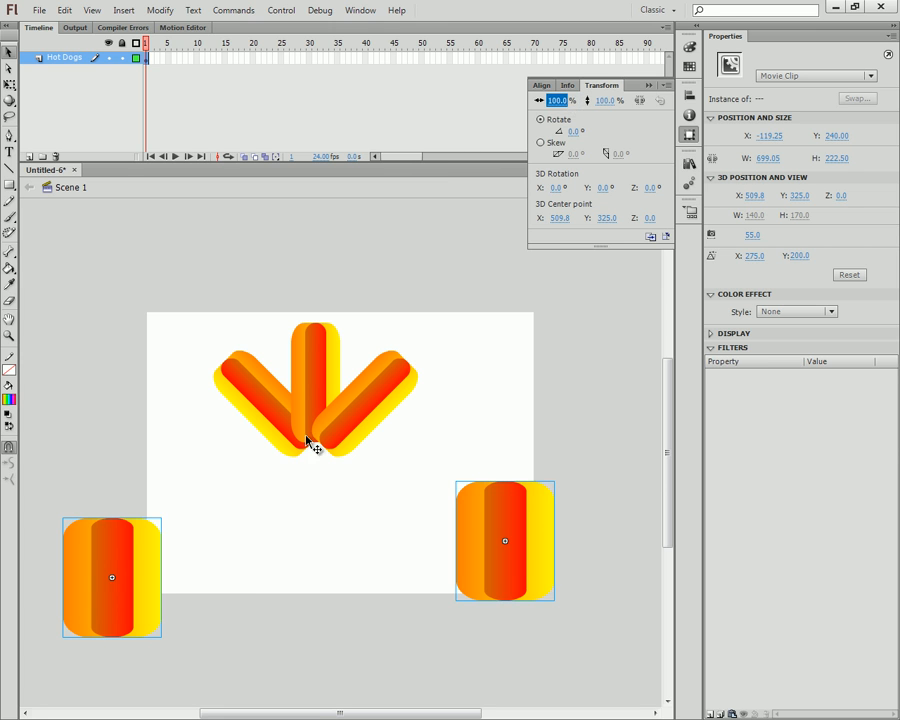
key(ctrl+z)
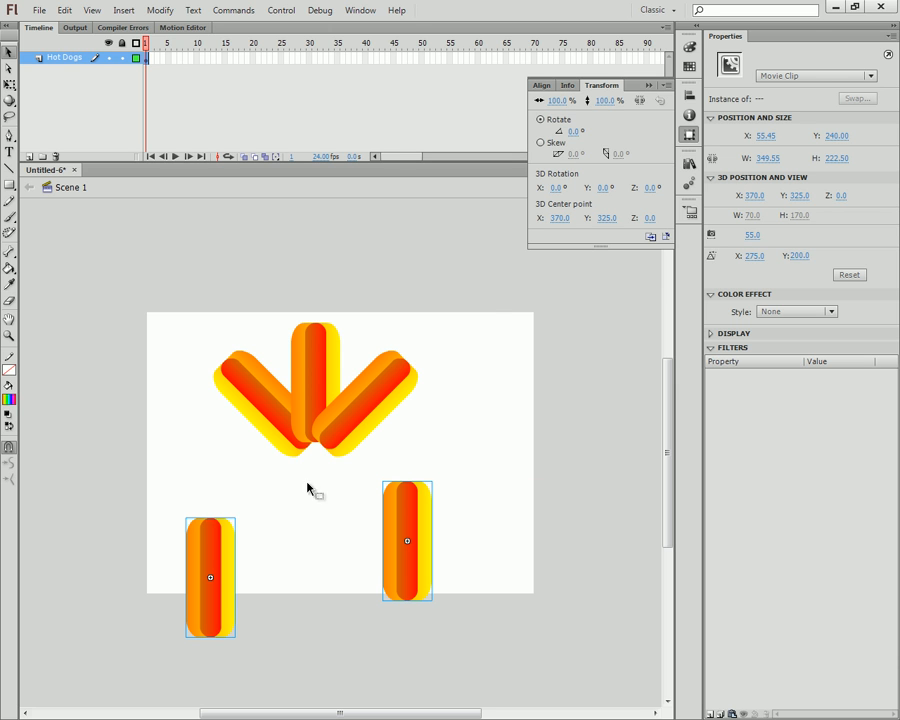
- Try scaling the height of the two selected hot dog copies to 200%, and undo the scaling
click(605, 101)
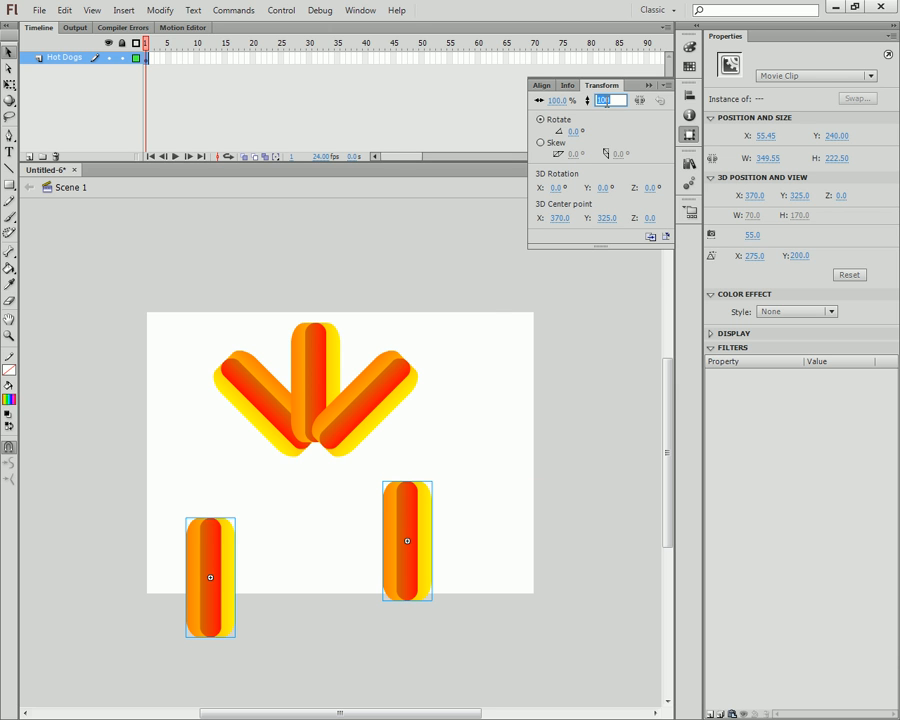
text(200)
key(Return)
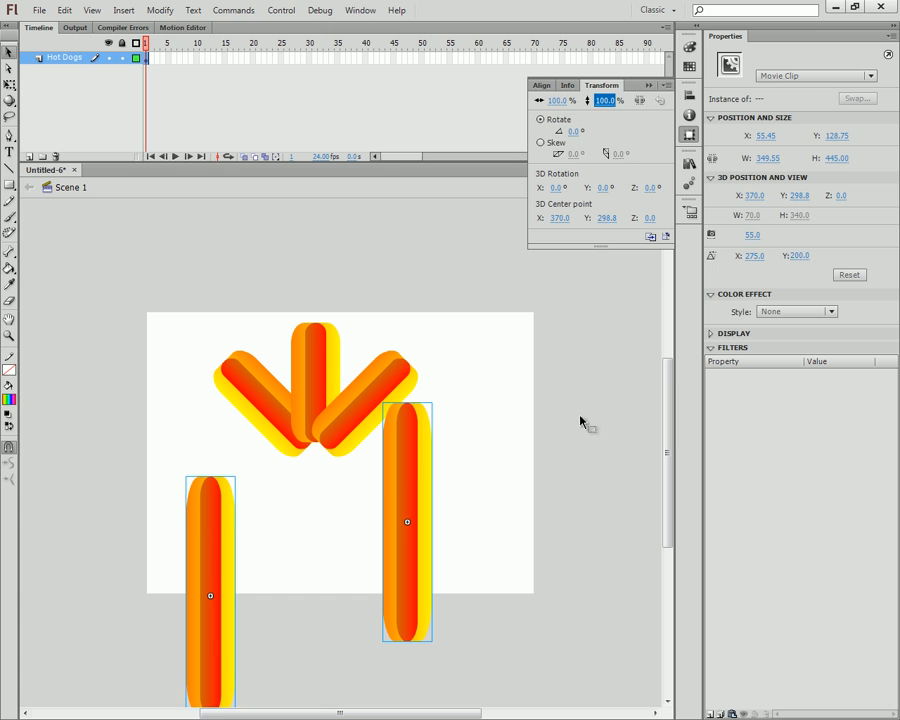
key(ctrl+z)
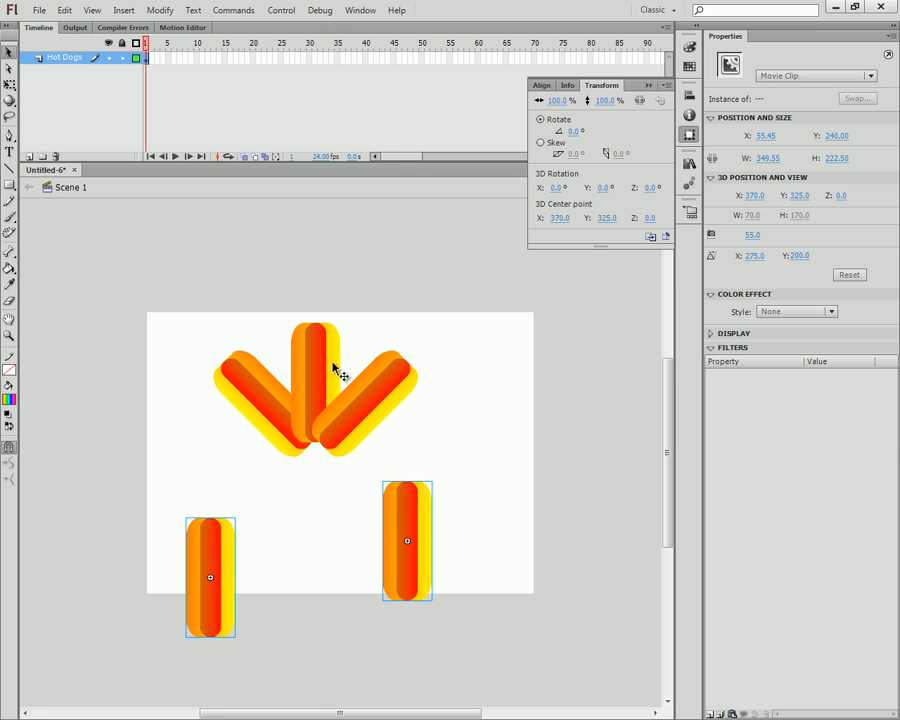
- Try rotating the two selected hot dog copies by 10°, and undo the rotation
click(573, 131)
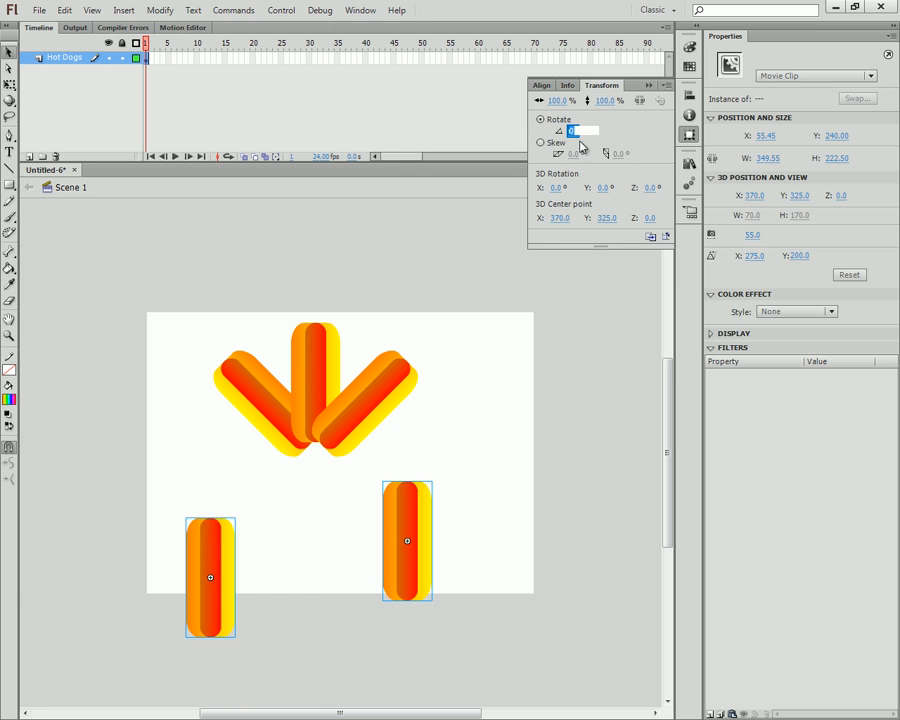
text(10)
key(Return)
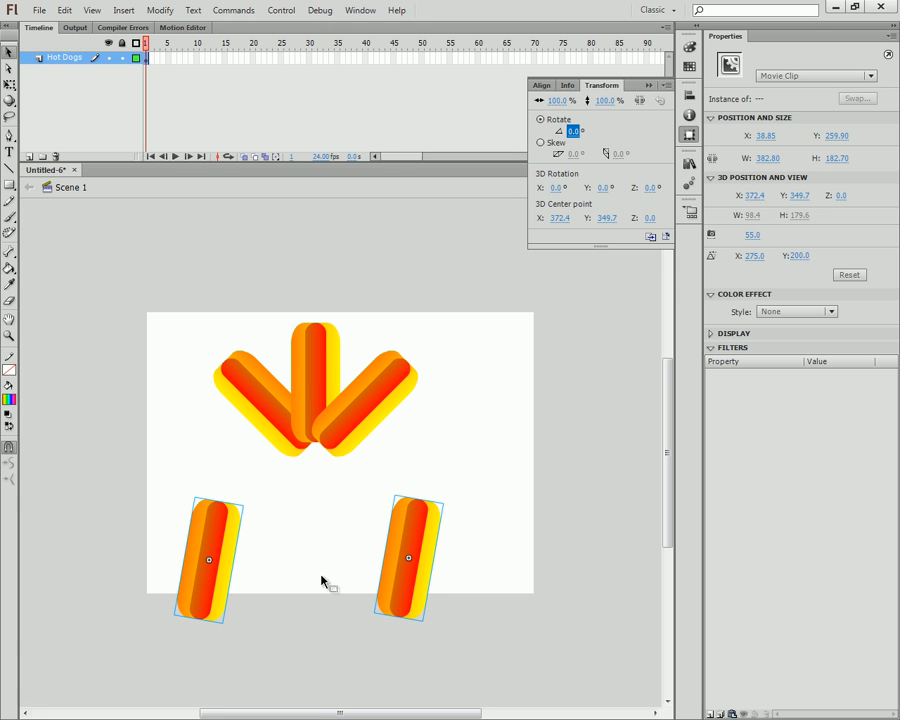
key(ctrl+z)
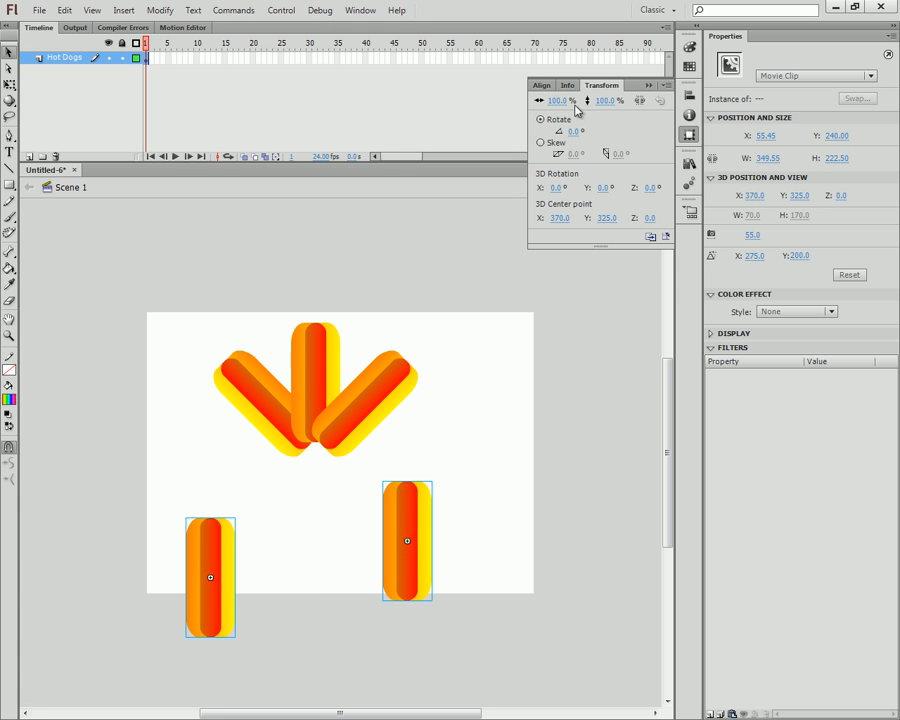
- Align the two selected hot dog copies to the bottom edge of the stage
click(539, 87)
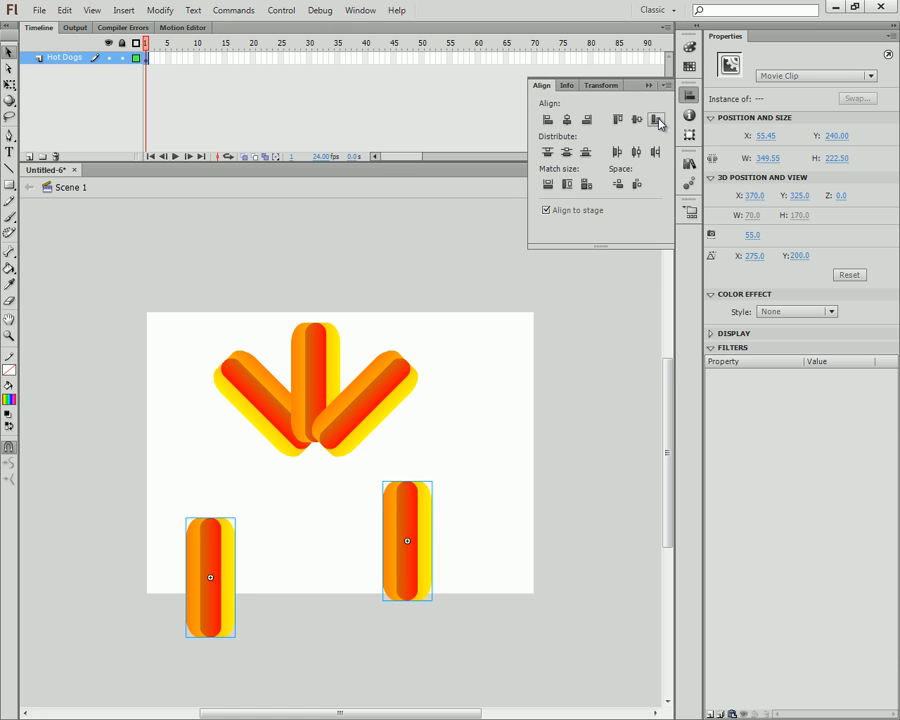
click(656, 119)
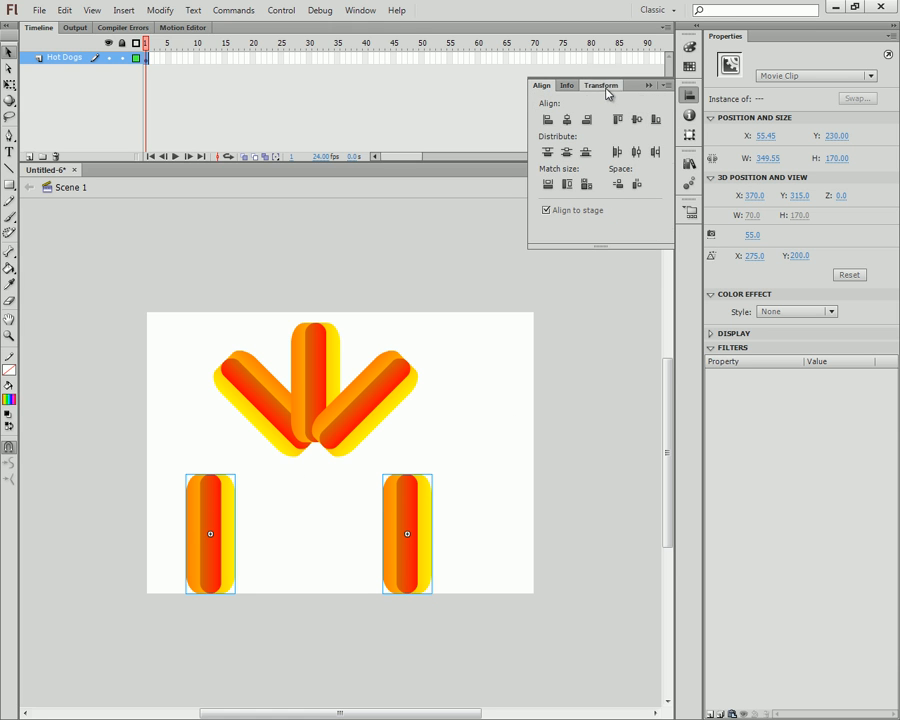
- Try rotating the two bottom-aligned hot dog copies by 10°, and undo the rotation
click(602, 86)
click(571, 132)
text(10)
key(Return)
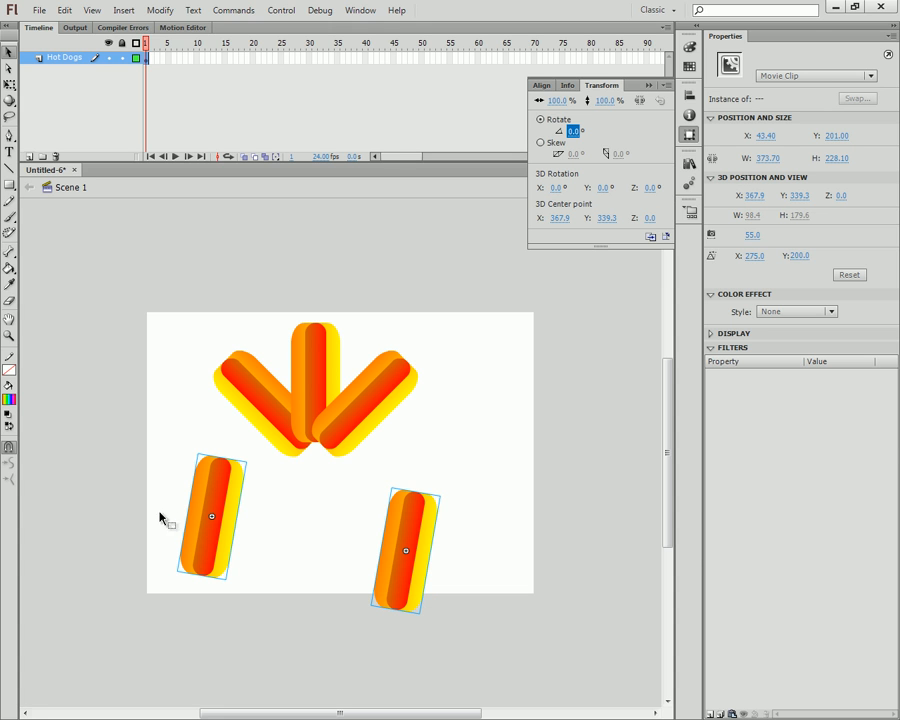
key(ctrl+z)
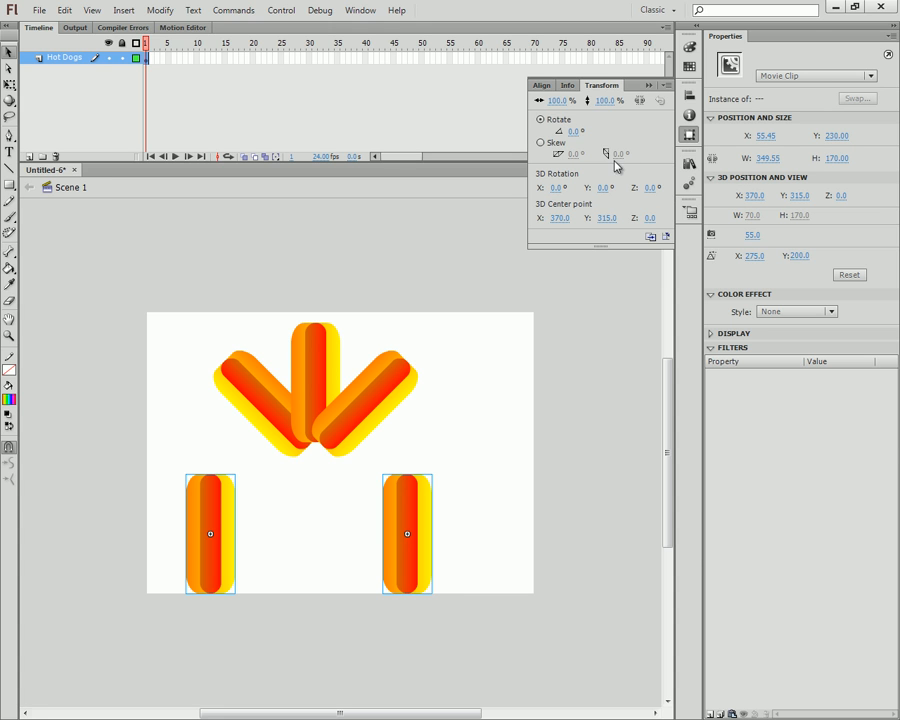
- Try rotating the two copies freely by scrubbing the angle, undo it, and restore their bottom alignment on the stage
drag(573, 132, 491, 144)
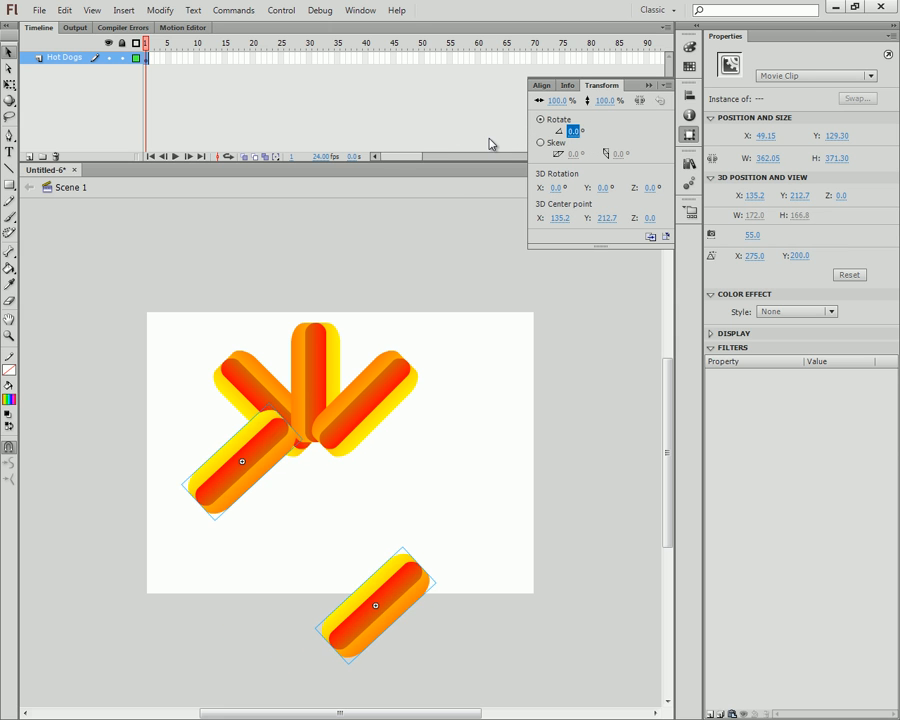
key(Return)
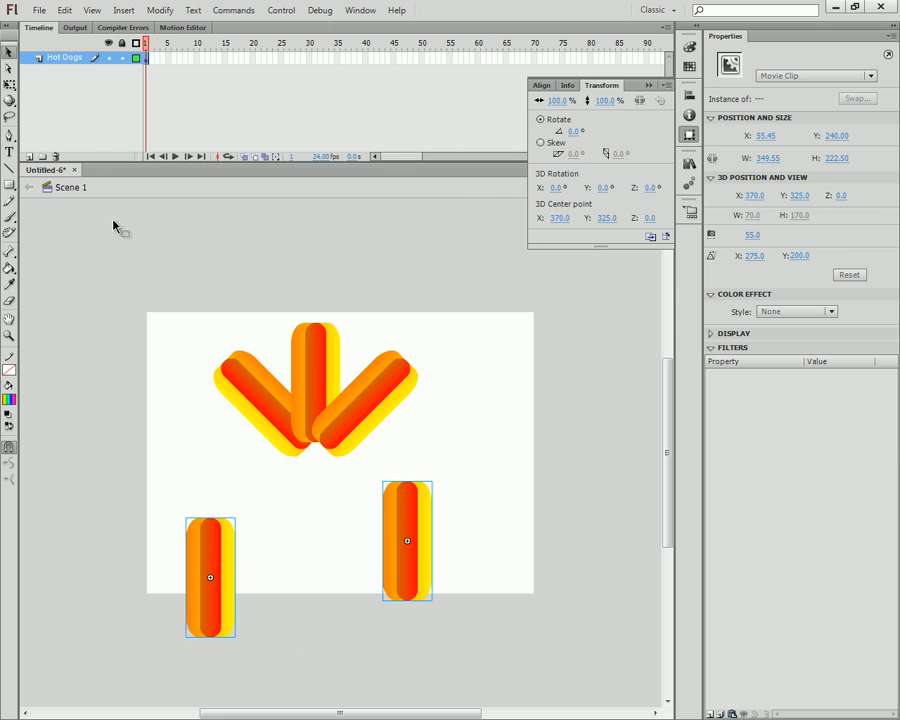
click(64, 10)
click(80, 41)
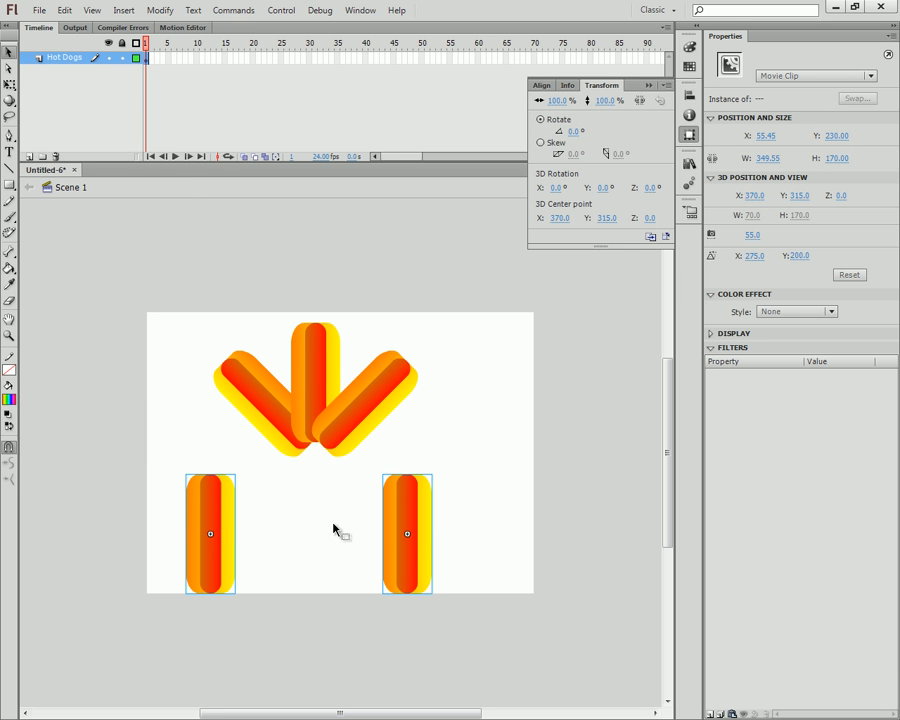
- Select only the right bottom hot dog, try rotating it by 10°, and undo the rotation
click(360, 507)
click(402, 522)
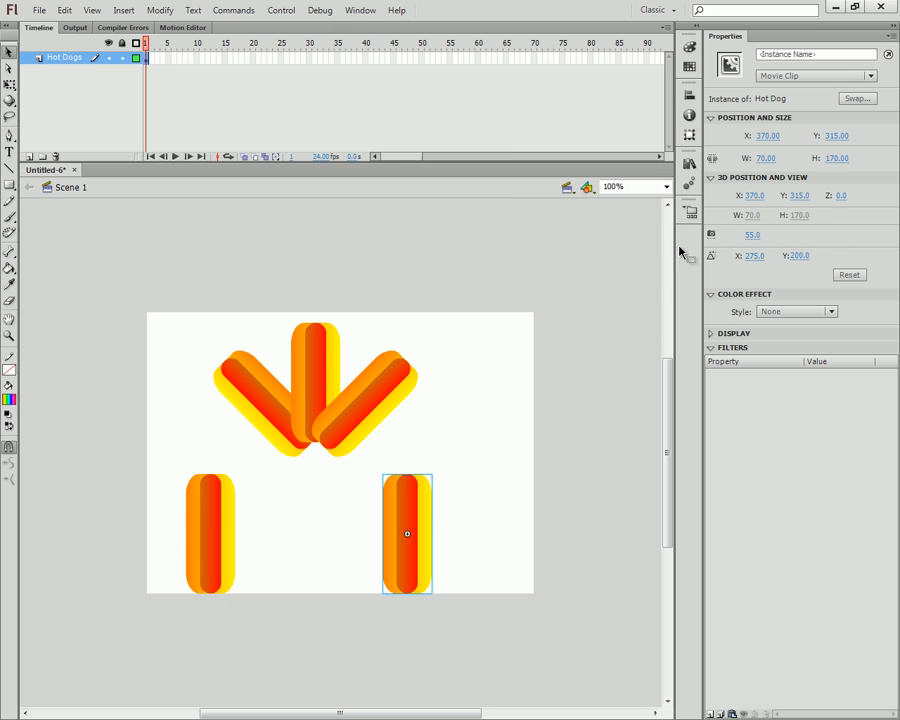
click(689, 134)
click(577, 132)
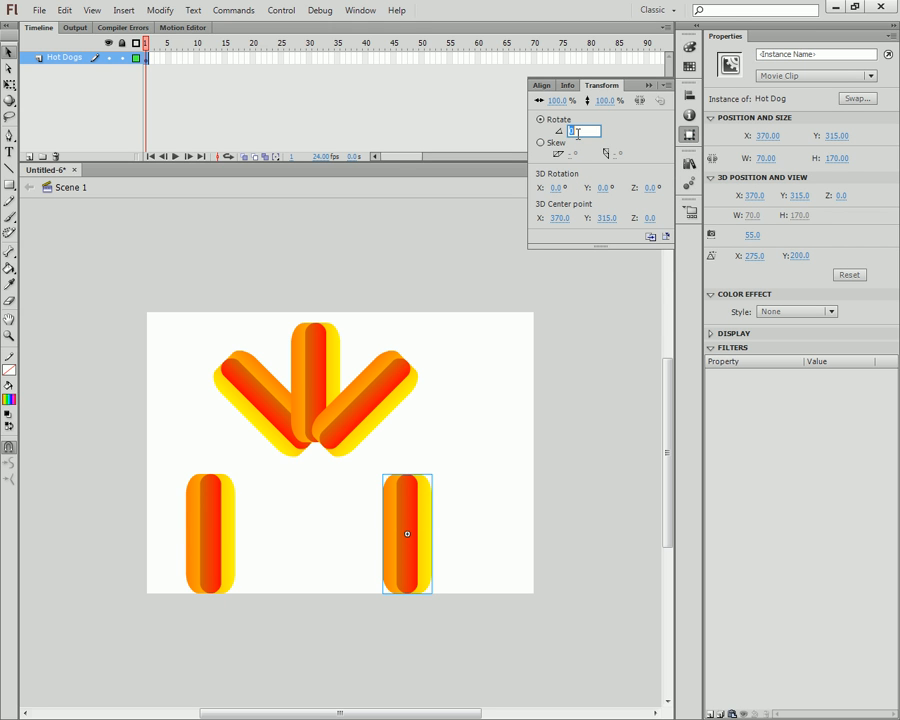
text(10)
key(Return)
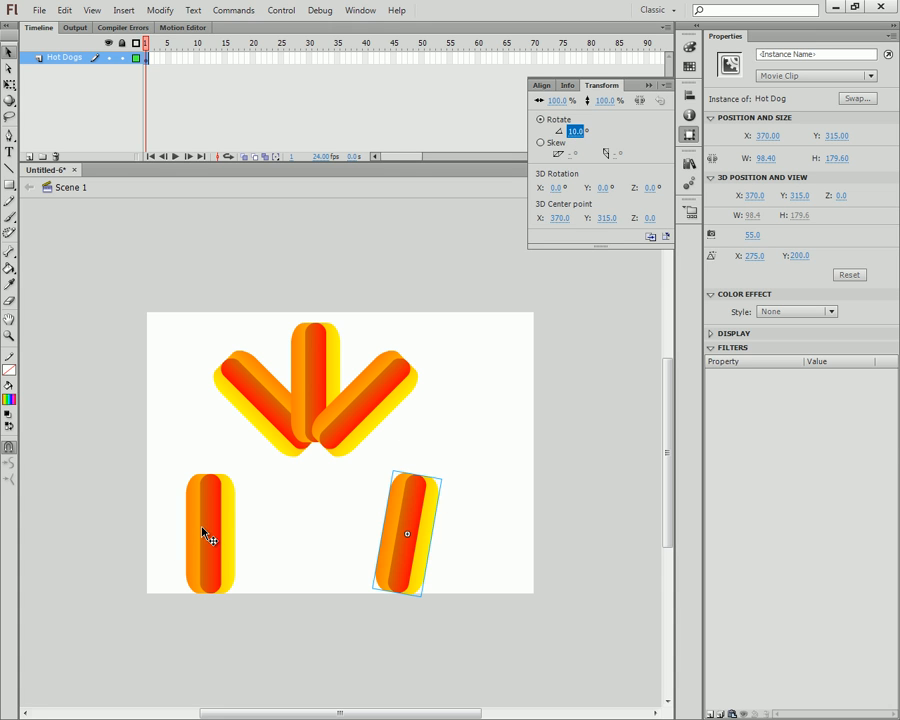
key(ctrl+z)
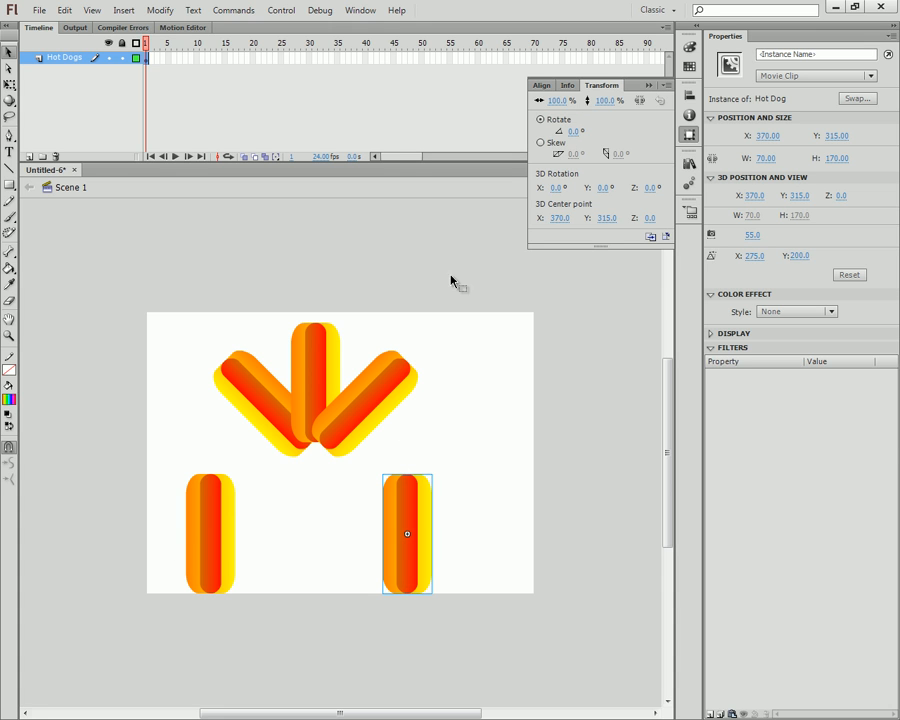
- Try rotating the right bottom hot dog by 42° and adjusting it by scrubbing, and undo the change
click(570, 133)
text(42)
key(Return)
drag(606, 132, 615, 133)
key(ctrl+z)
- Try skewing the right bottom hot dog horizontally by 50°, undo the skew, and hide the Transform options
click(571, 152)
text(50)
key(Return)
key(ctrl+z)
key(ctrl+t)
- Paste four more hot dog copies and spread them out across the lower part of the stage
click(211, 532)
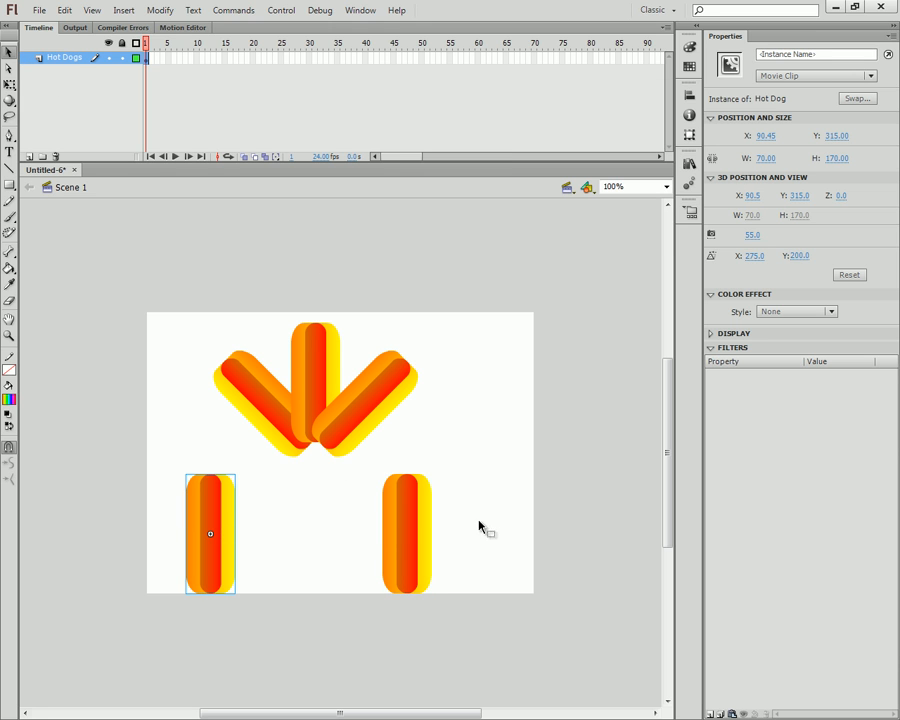
key(ctrl+v)
key(ctrl+v)
drag(336, 476, 465, 534)
key(ctrl+v)
key(ctrl+v)
drag(360, 483, 370, 546)
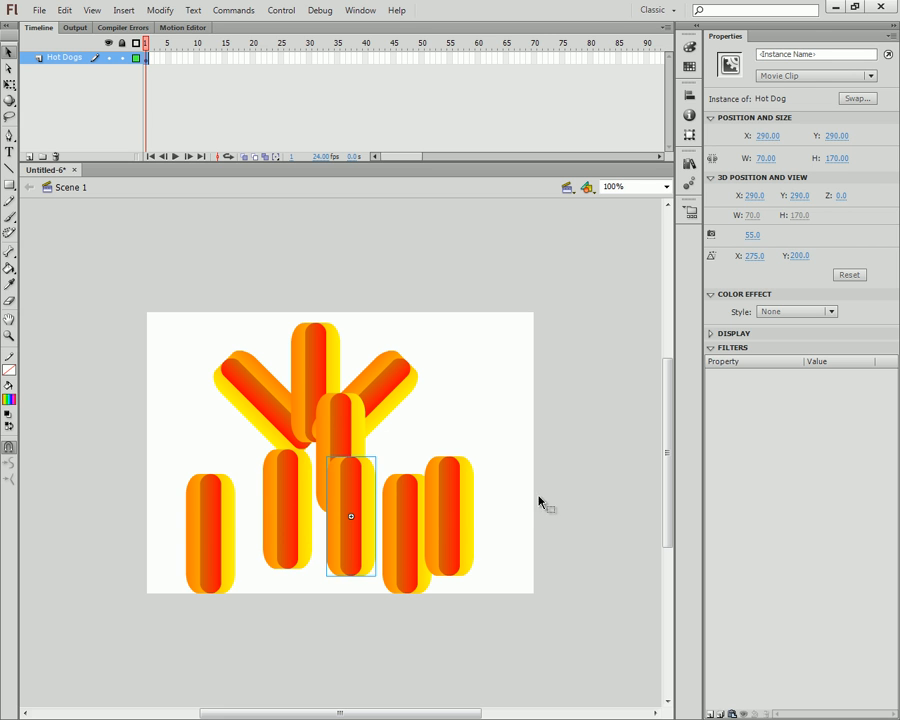
click(516, 502)
drag(357, 431, 550, 497)
- Select the six lower hot dogs, align them to the stage's bottom edge, and distribute them evenly across its width
drag(608, 476, 266, 544)
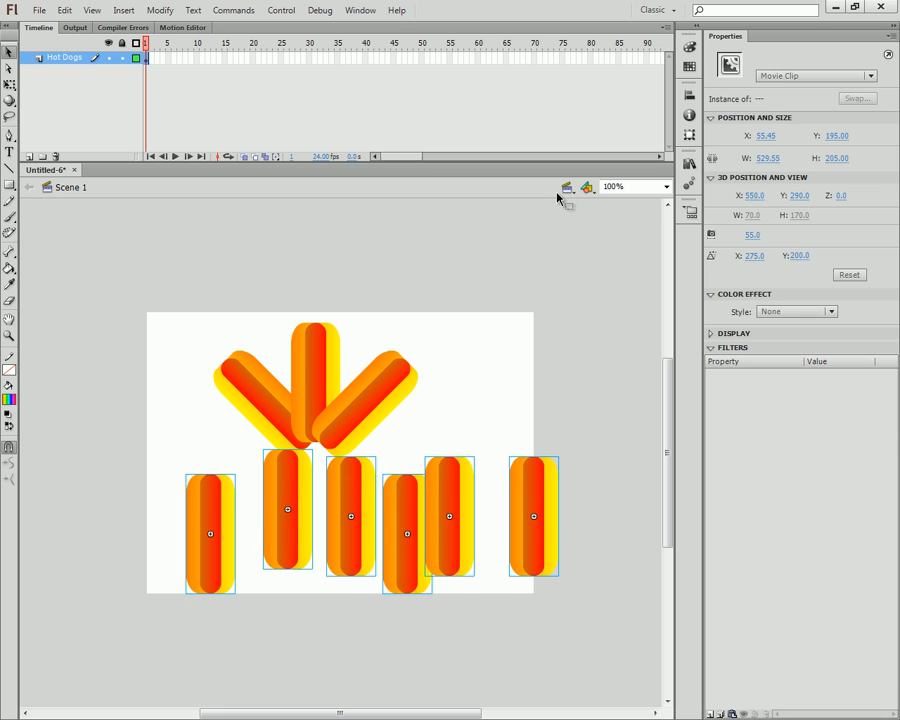
click(690, 95)
click(656, 119)
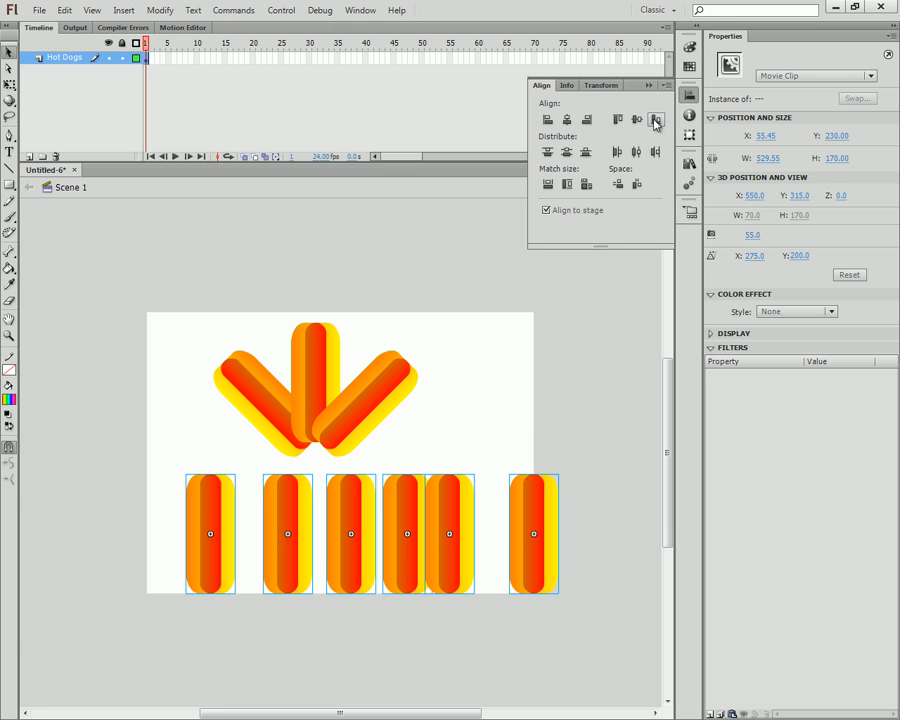
click(586, 151)
click(637, 151)
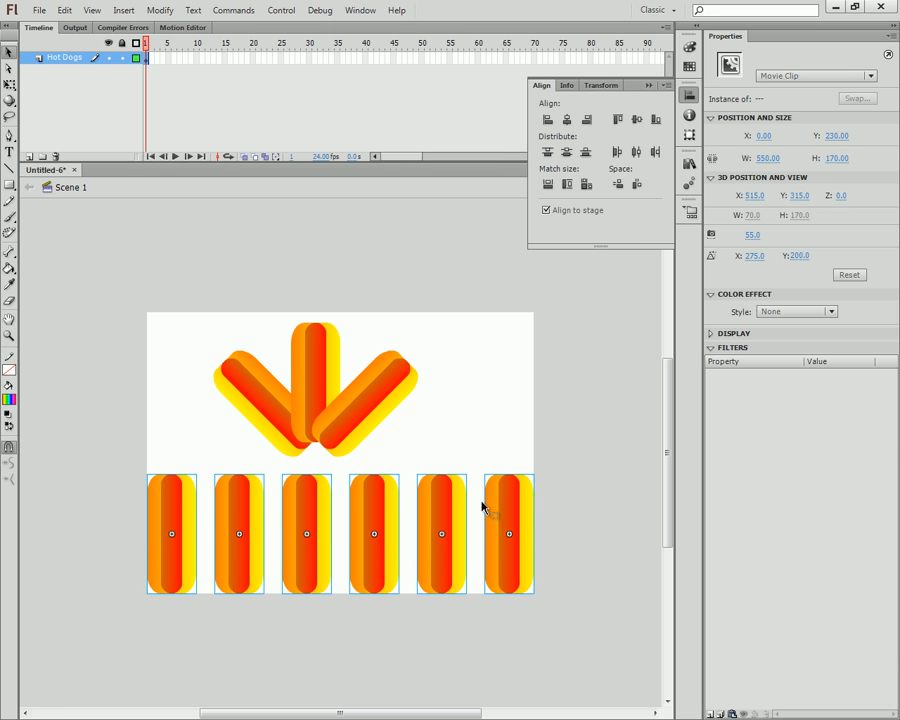
- Try rotating the row of six hot dogs together by 50°, and undo the rotation
click(689, 165)
click(689, 165)
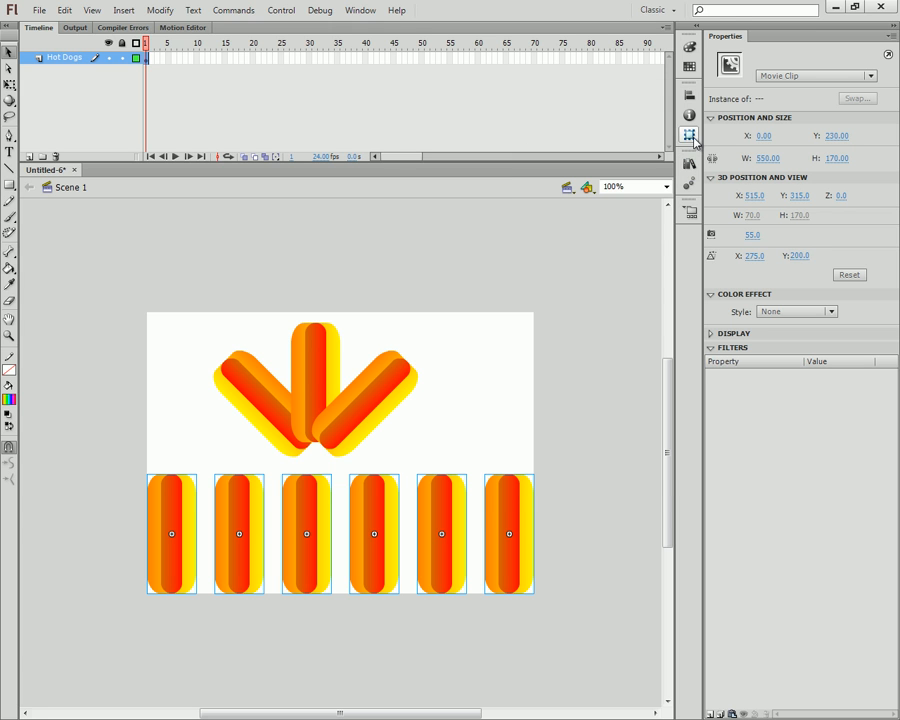
click(689, 134)
click(574, 131)
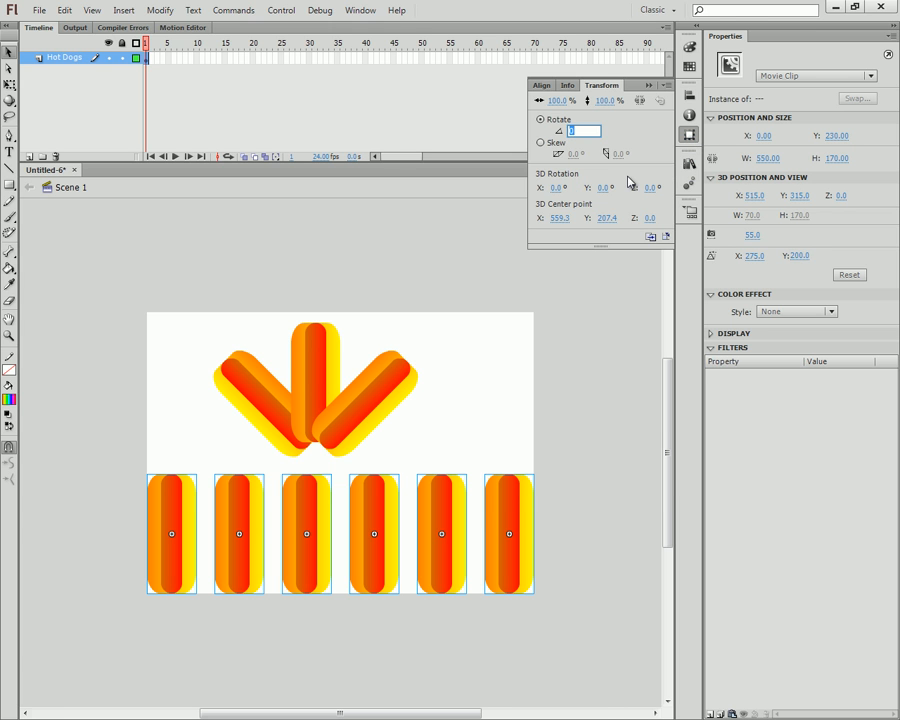
text(50)
key(Return)
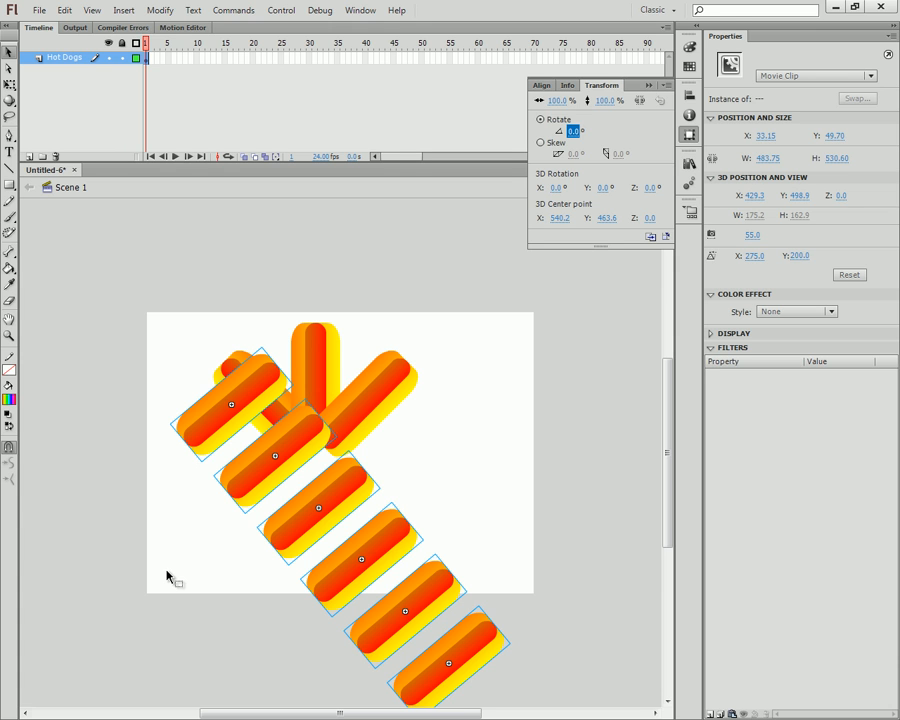
key(Return)
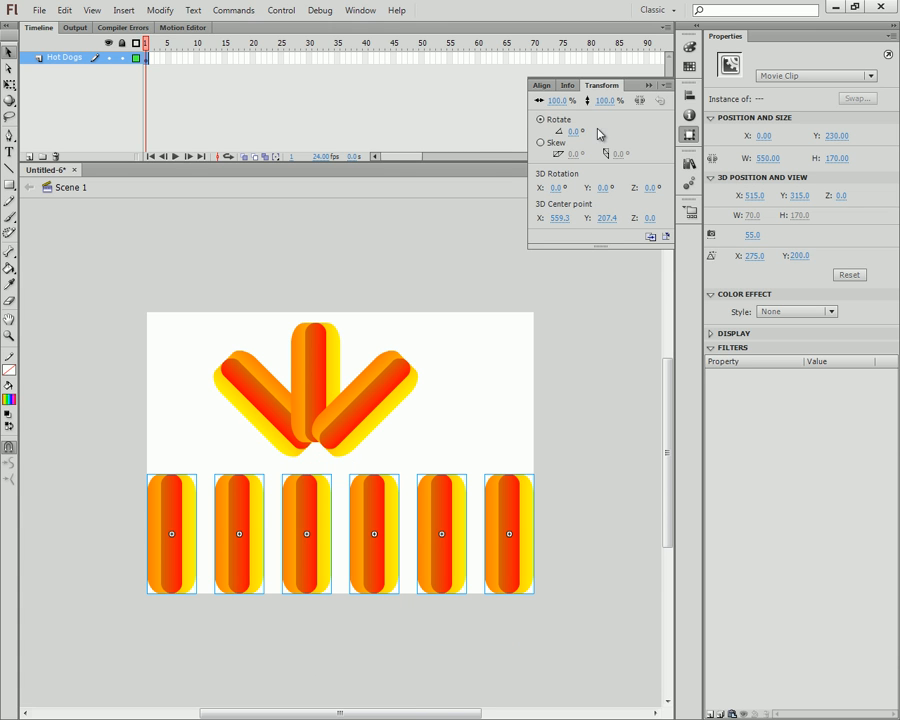
- Send the fifth hot dog in the bottom row to the back of the stacking order and deselect it
click(476, 476)
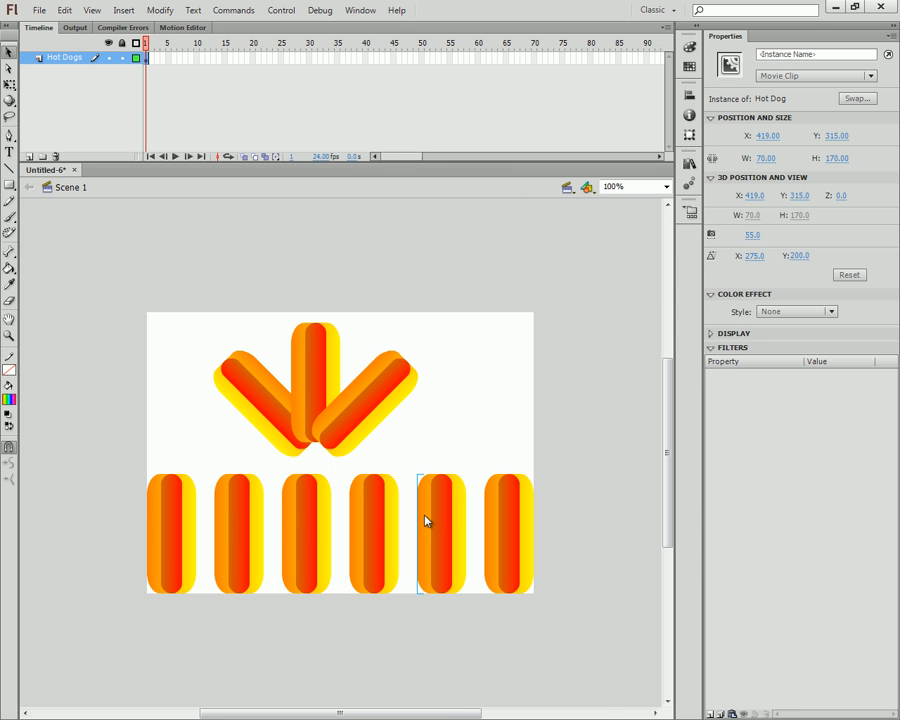
right_click(424, 518)
mouse_move(506, 428)
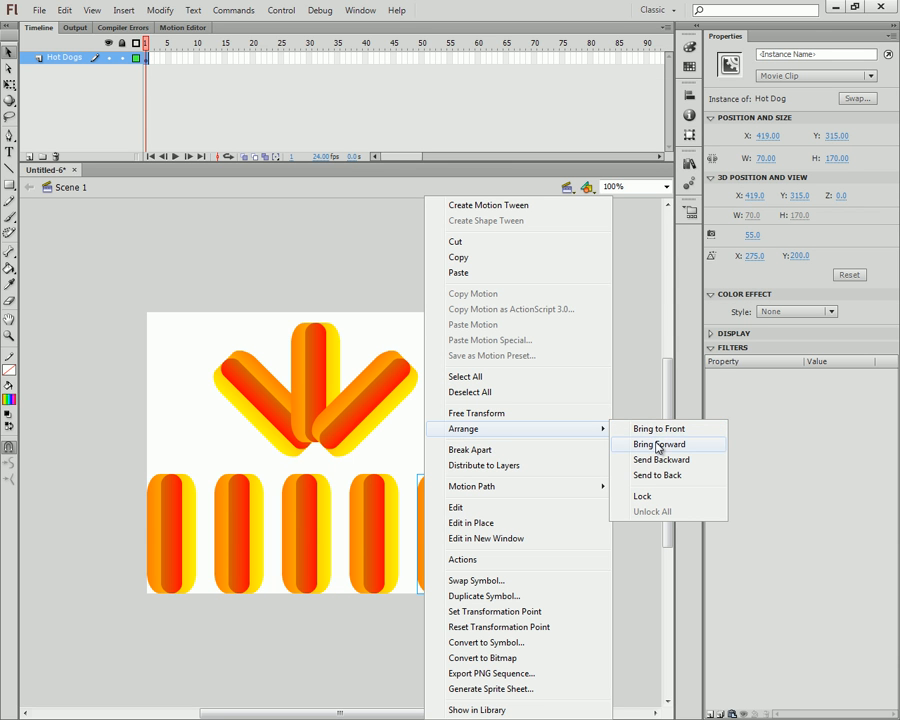
click(656, 474)
click(628, 286)
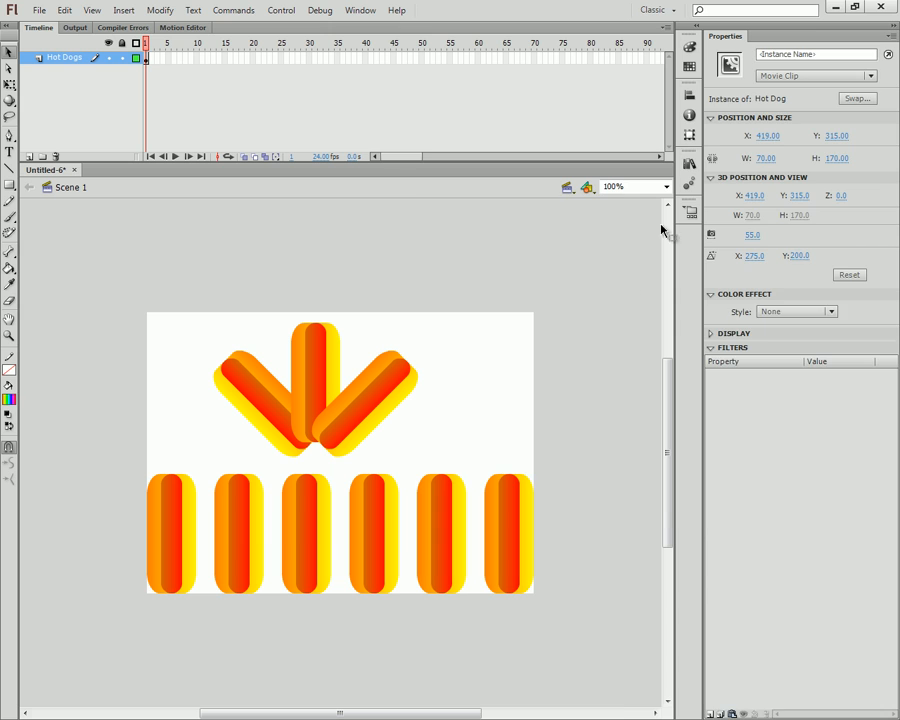
- Review the Align and Transform options with nothing selected, and close them
click(689, 97)
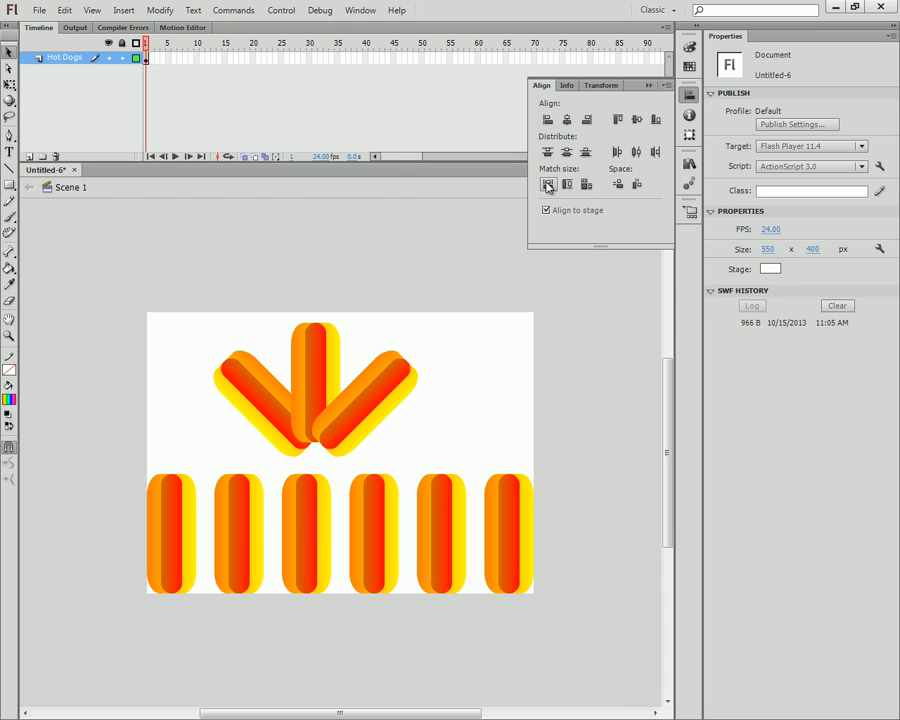
click(690, 136)
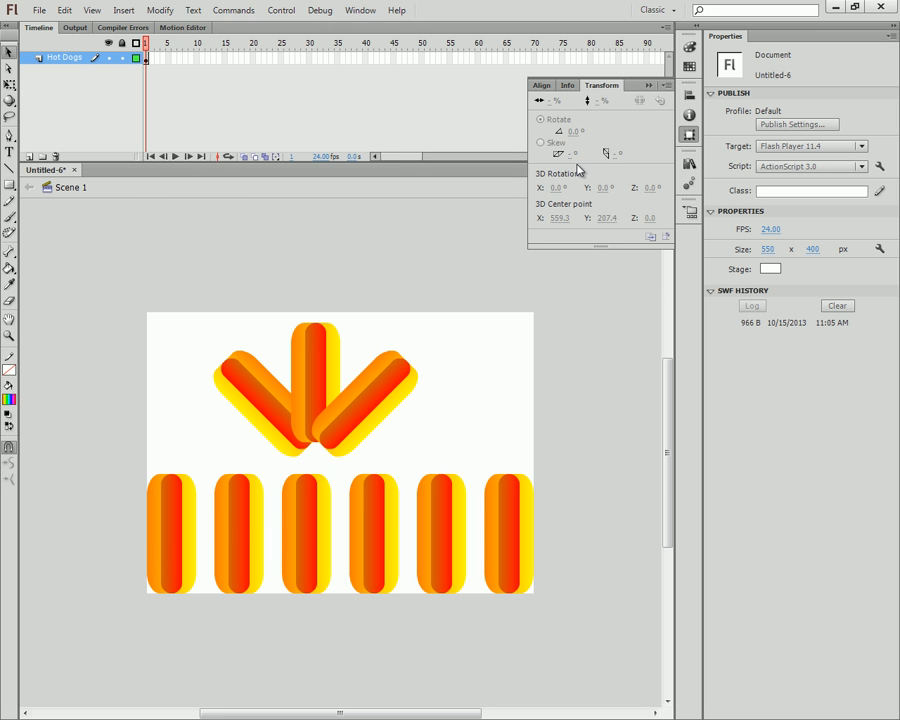
click(550, 513)
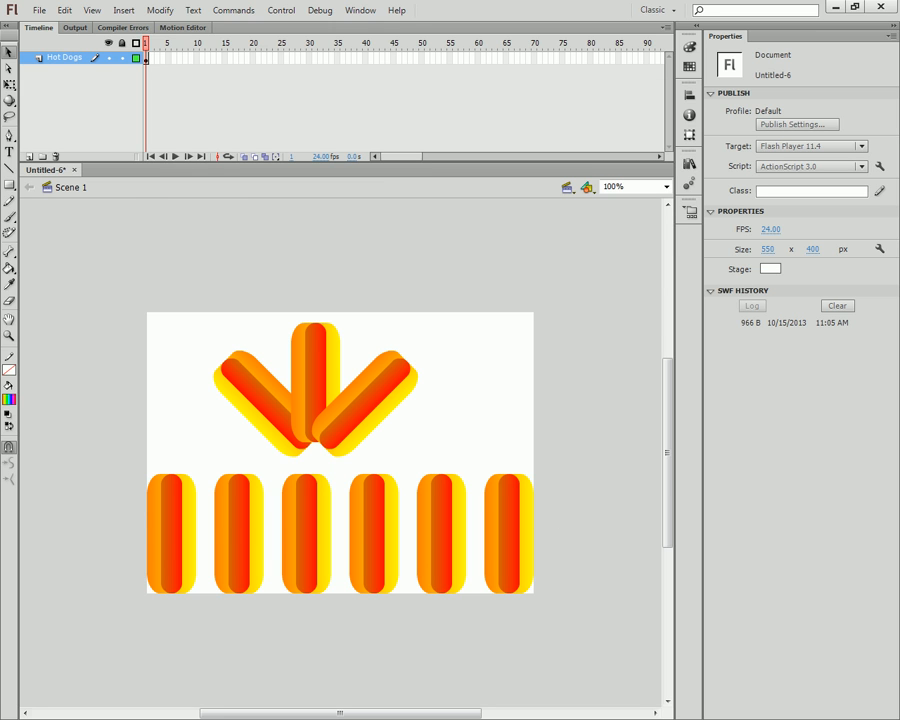